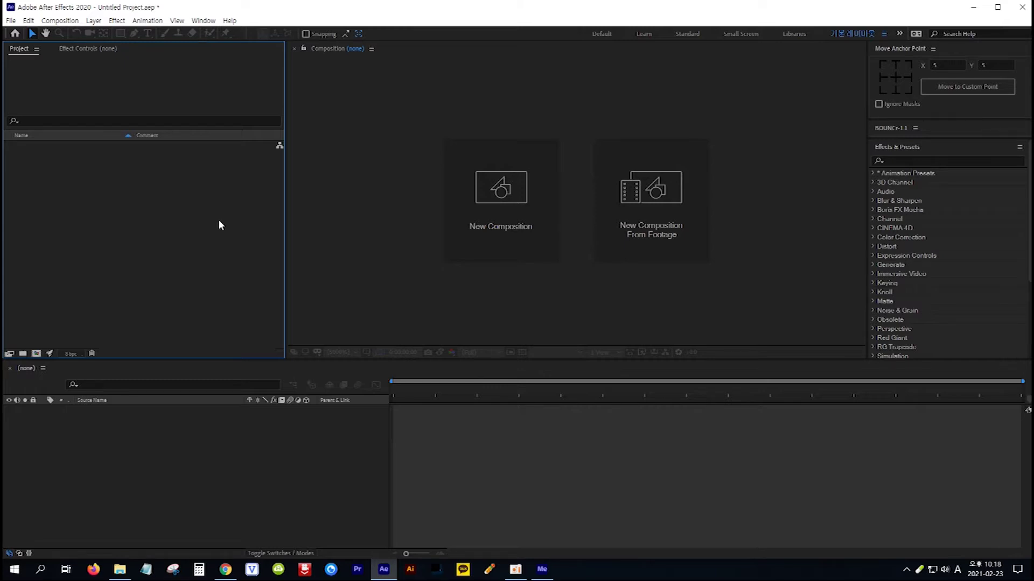
Import Star - 6962.mp4 and 로켓.png into the project as footage
{"action": "double_click", "coordinate": [218, 221]}
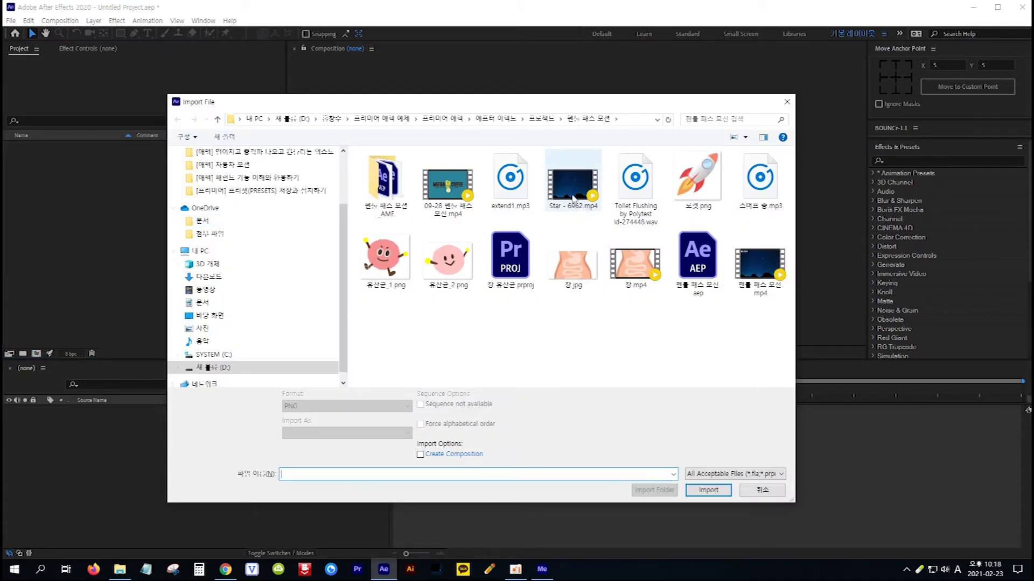
{"action": "left_click", "coordinate": [573, 198]}
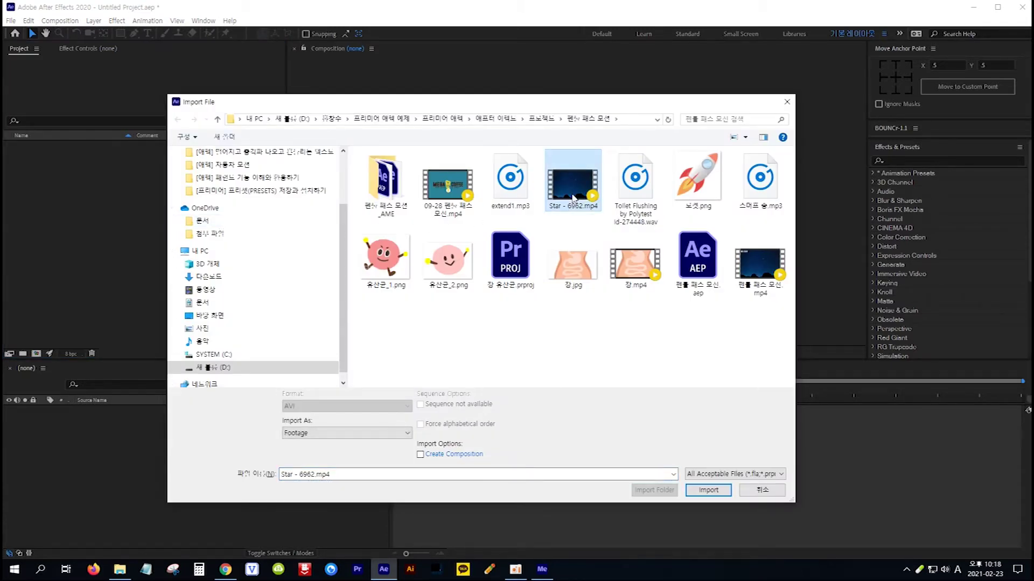
{"action": "left_click", "coordinate": [701, 181], "text": "ctrl"}
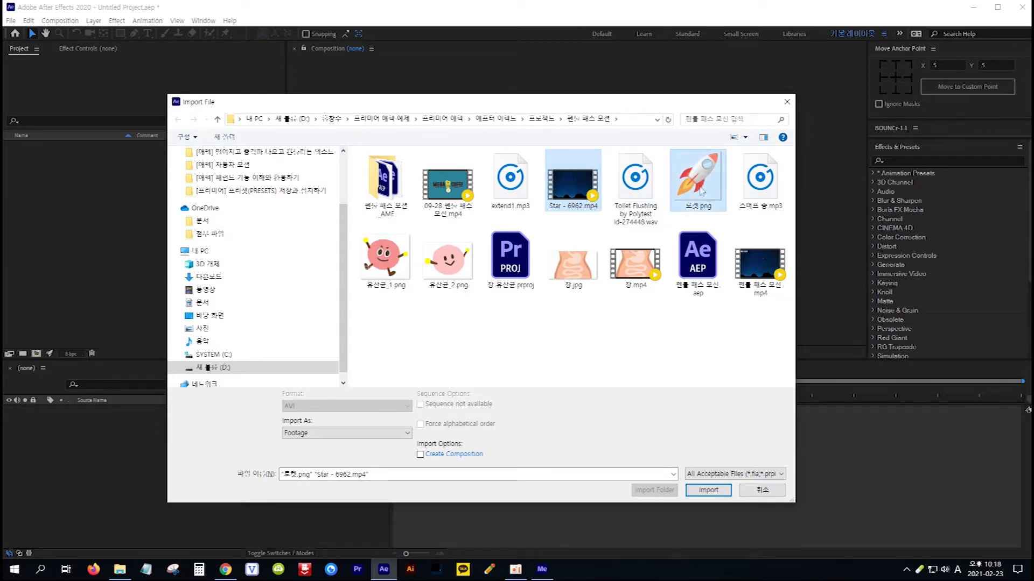
{"action": "left_click", "coordinate": [709, 491]}
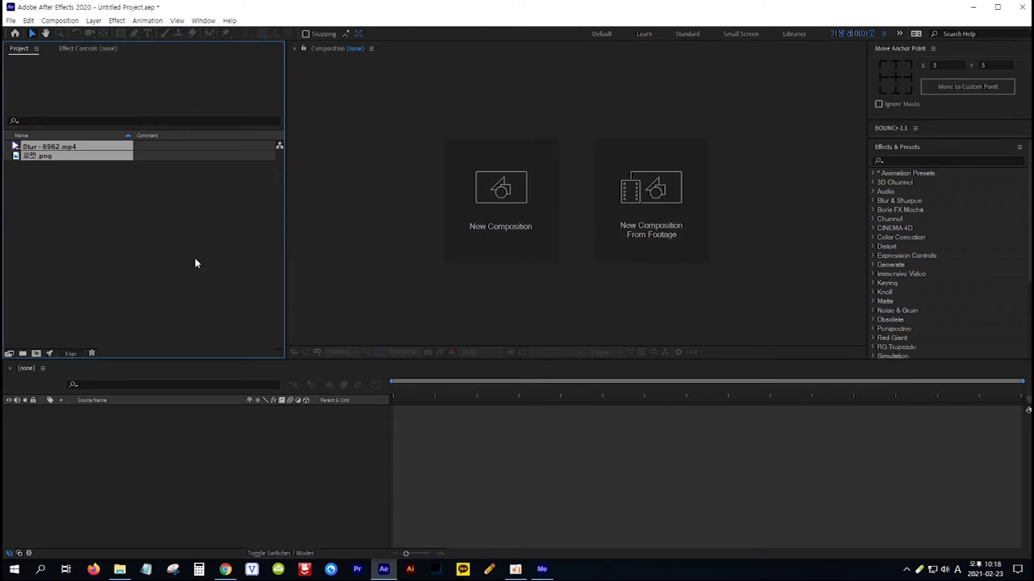
{"action": "left_click", "coordinate": [172, 237]}
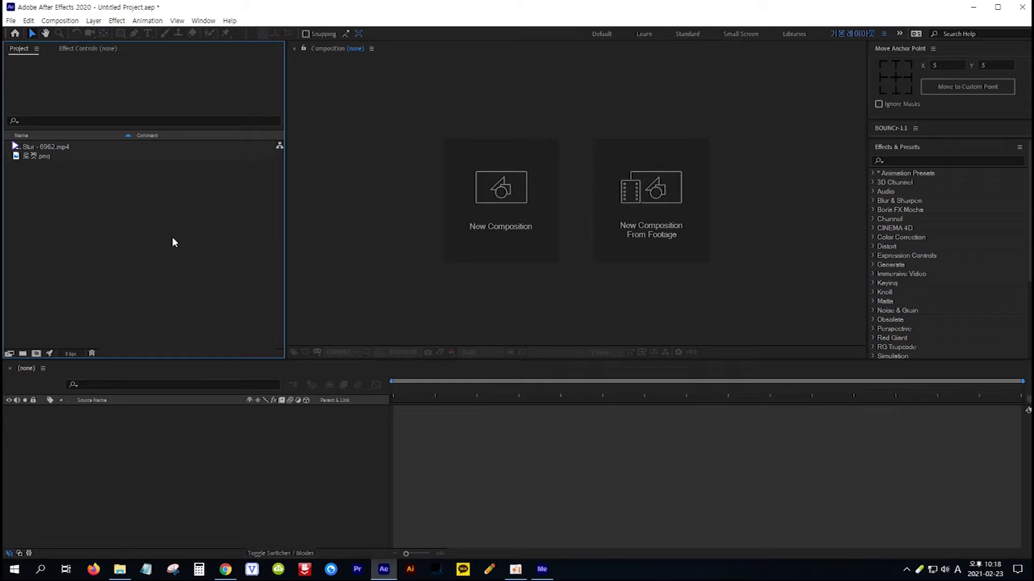
Create a composition from Star - 6962.mp4 and add 로켓.png above it, scaled down to about a third of its size
{"action": "left_click_drag", "start_coordinate": [72, 143], "coordinate": [159, 415]}
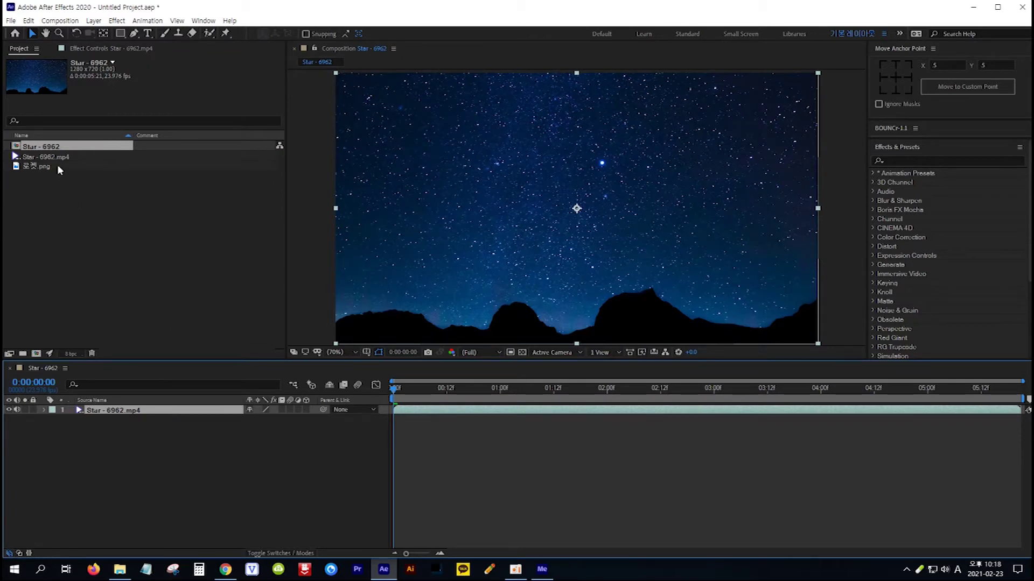
{"action": "left_click_drag", "start_coordinate": [57, 167], "coordinate": [138, 404]}
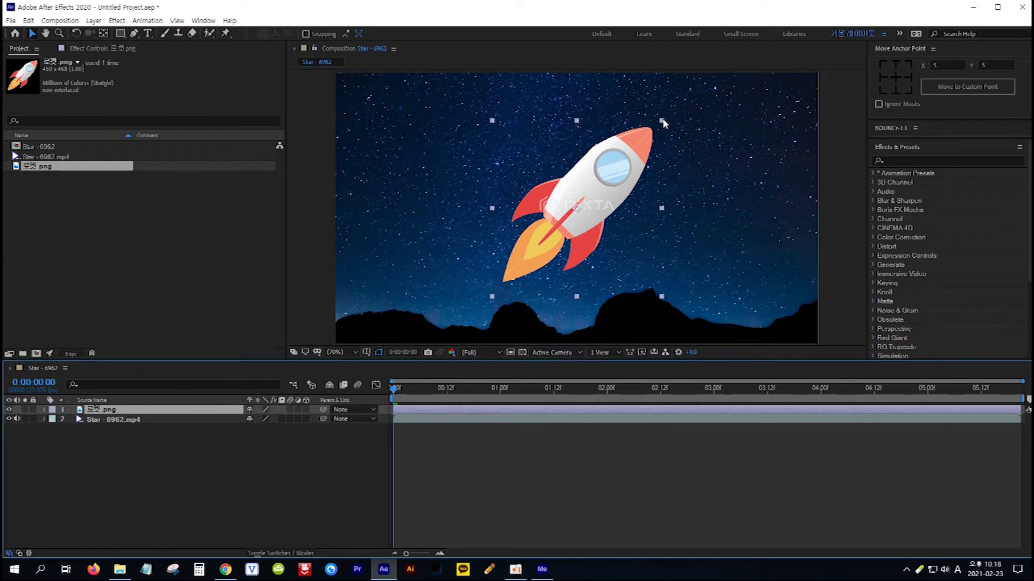
{"action": "left_click_drag", "start_coordinate": [663, 122], "coordinate": [611, 176]}
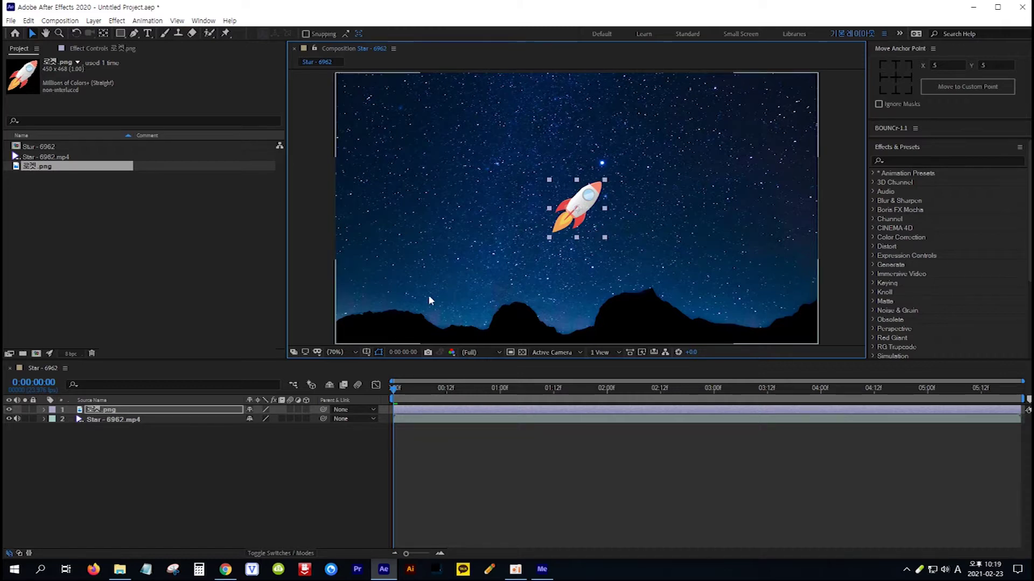
{"action": "left_click", "coordinate": [172, 412]}
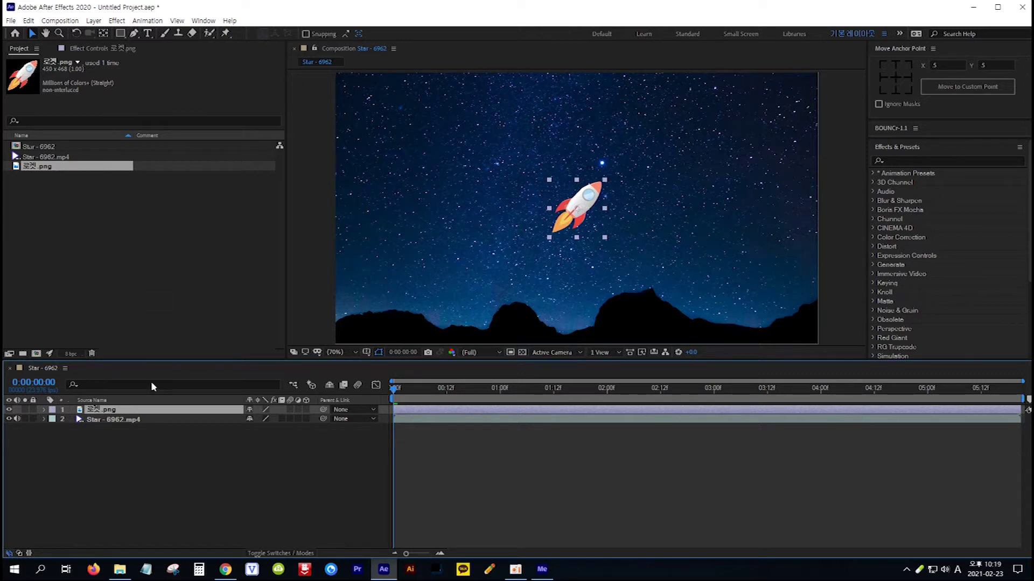
With no layer selected, draw an open Pen path with two loops across the sky, starting and ending just outside the frame
{"action": "left_click", "coordinate": [174, 451]}
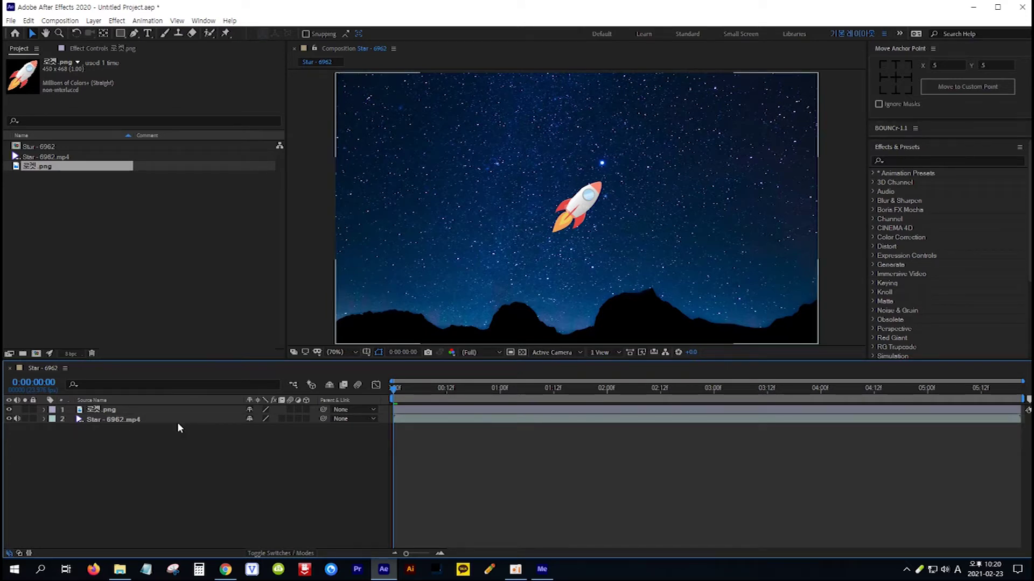
{"action": "left_click", "coordinate": [134, 33]}
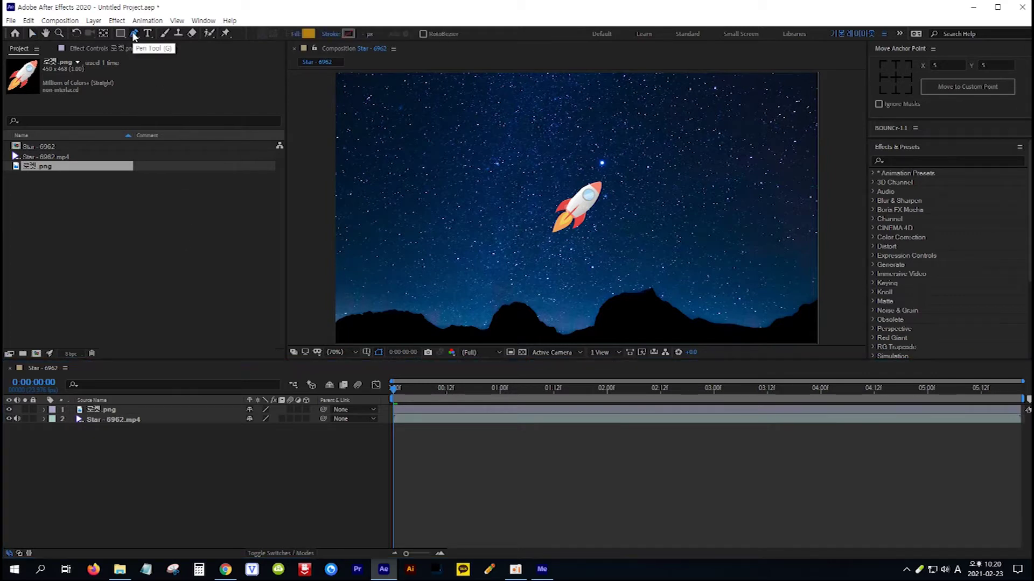
{"action": "left_click", "coordinate": [310, 212]}
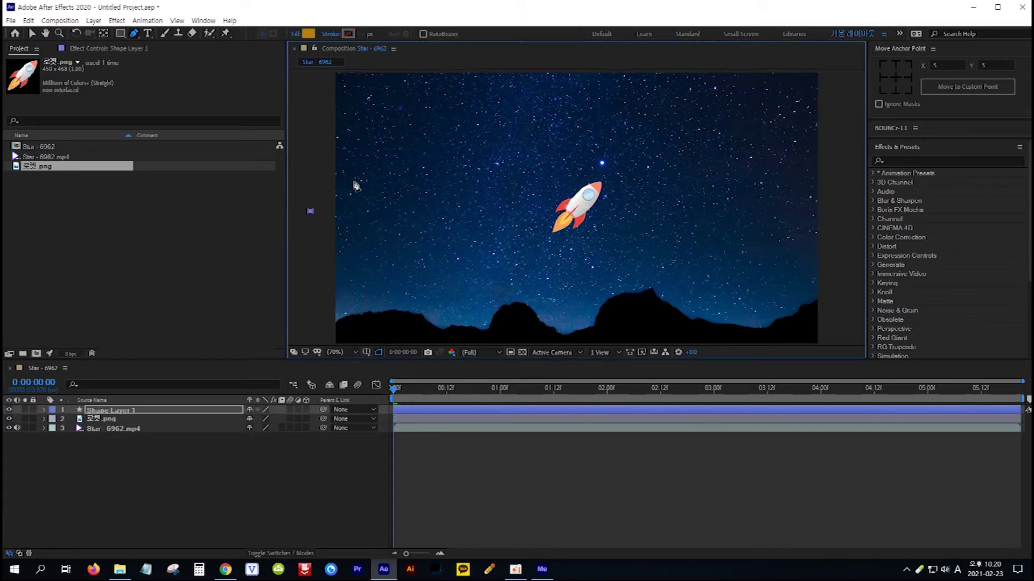
{"action": "left_click_drag", "start_coordinate": [398, 166], "coordinate": [457, 165]}
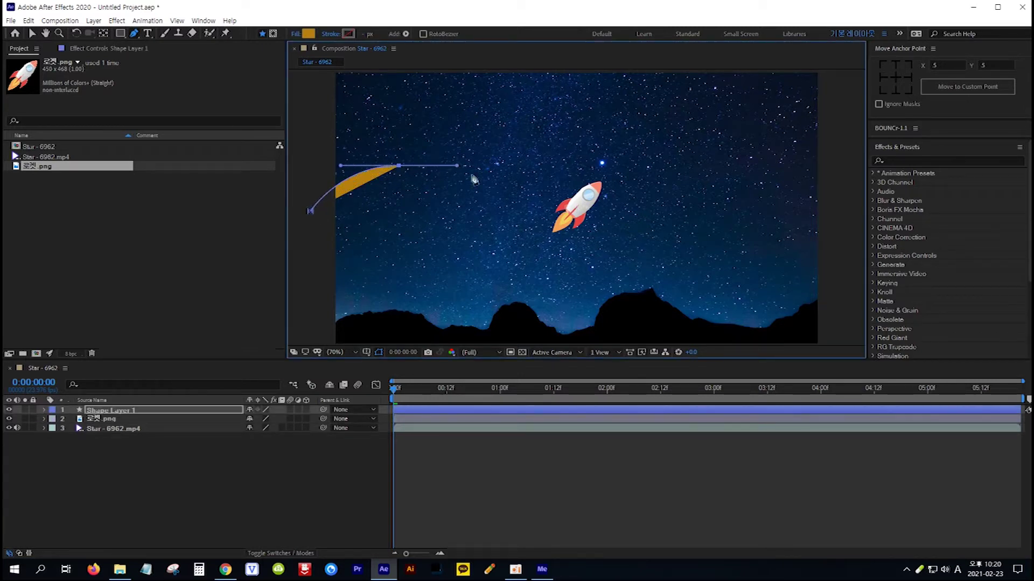
{"action": "left_click_drag", "start_coordinate": [528, 225], "coordinate": [529, 275]}
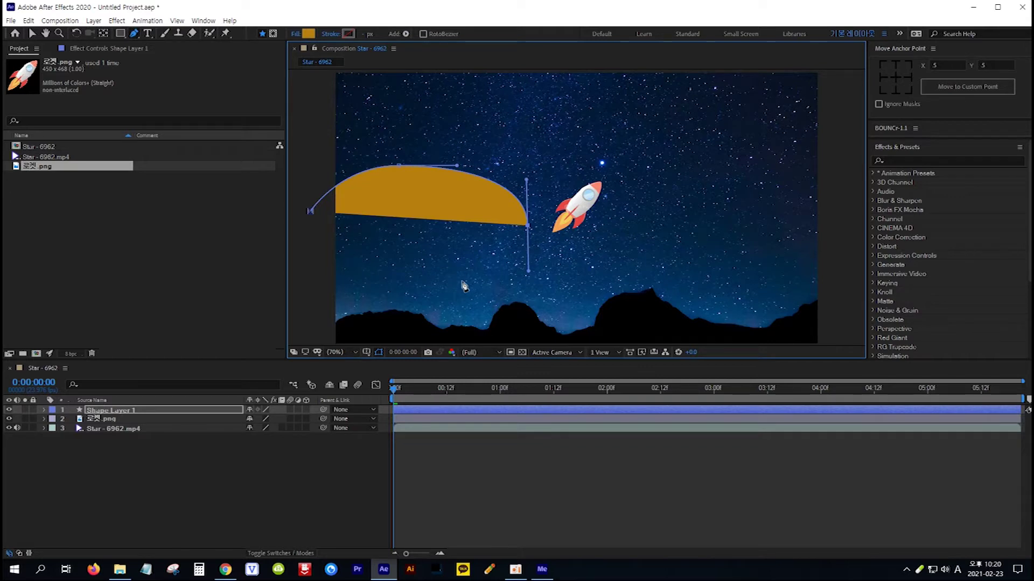
{"action": "left_click_drag", "start_coordinate": [461, 281], "coordinate": [434, 251]}
{"action": "left_click_drag", "start_coordinate": [547, 134], "coordinate": [618, 122]}
{"action": "left_click_drag", "start_coordinate": [720, 194], "coordinate": [730, 271]}
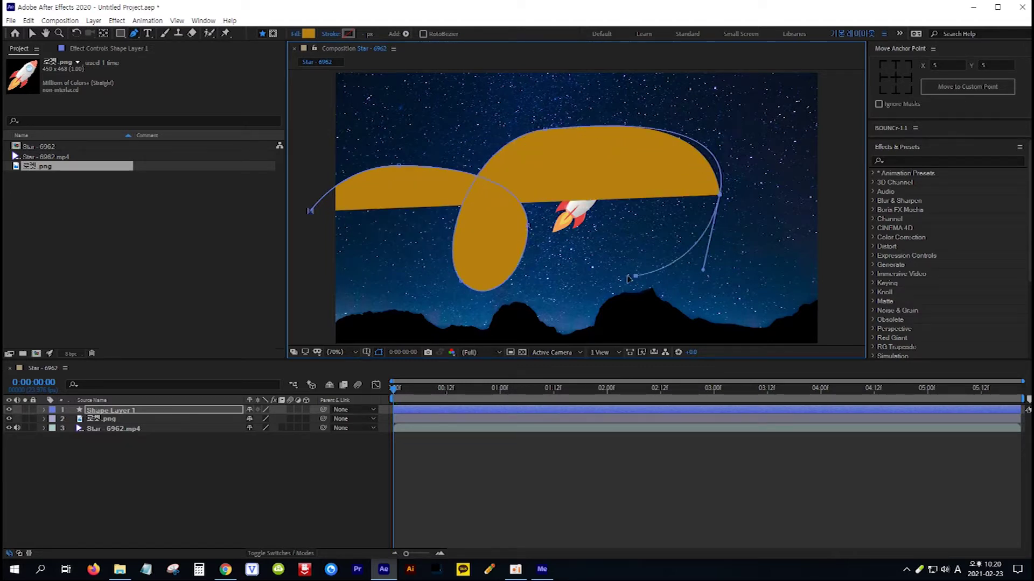
{"action": "left_click_drag", "start_coordinate": [636, 276], "coordinate": [595, 259]}
{"action": "left_click_drag", "start_coordinate": [705, 119], "coordinate": [816, 127]}
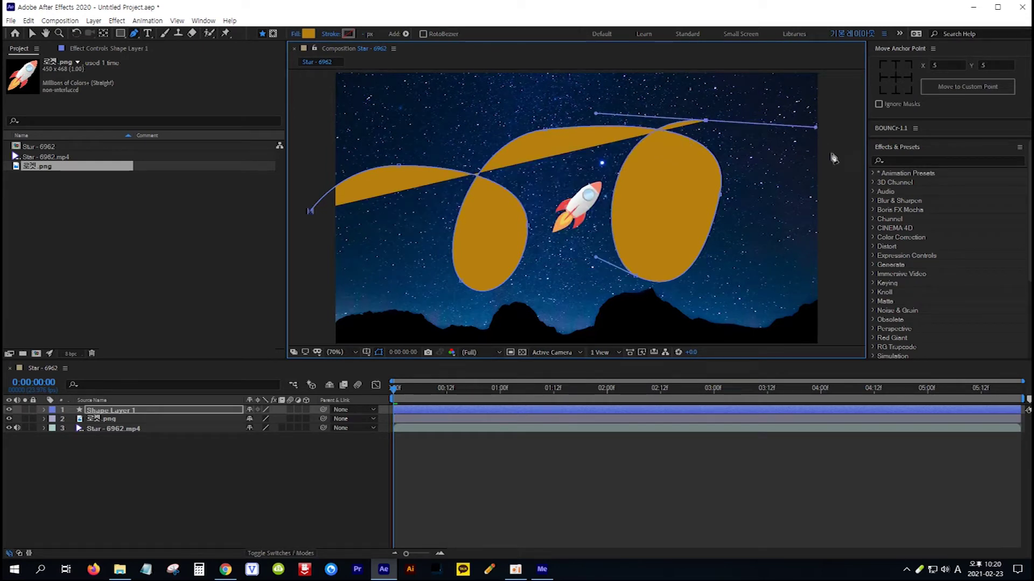
{"action": "left_click", "coordinate": [857, 185]}
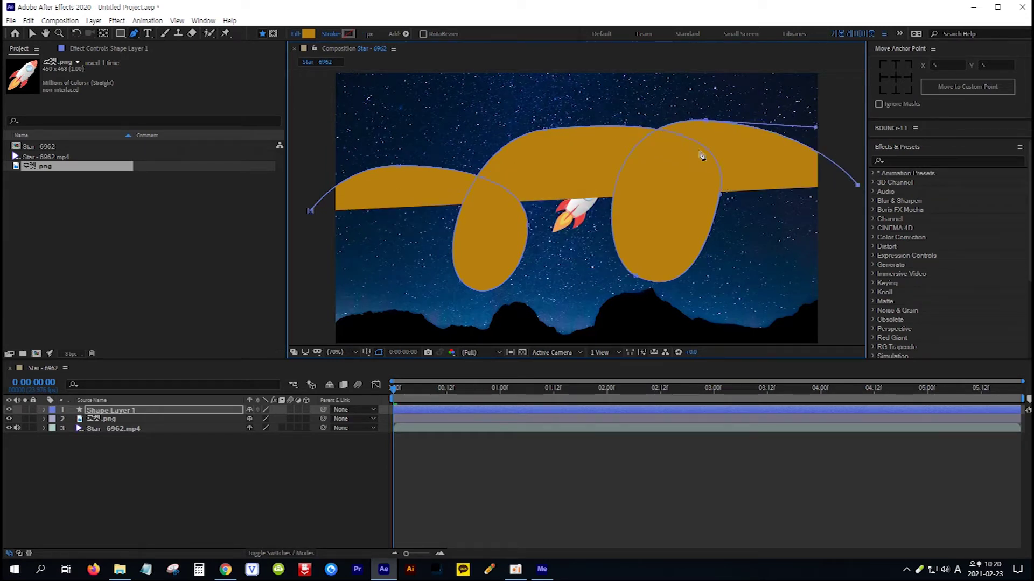
Set the looping path's fill to None and its stroke width to 2 px
{"action": "left_click", "coordinate": [296, 35]}
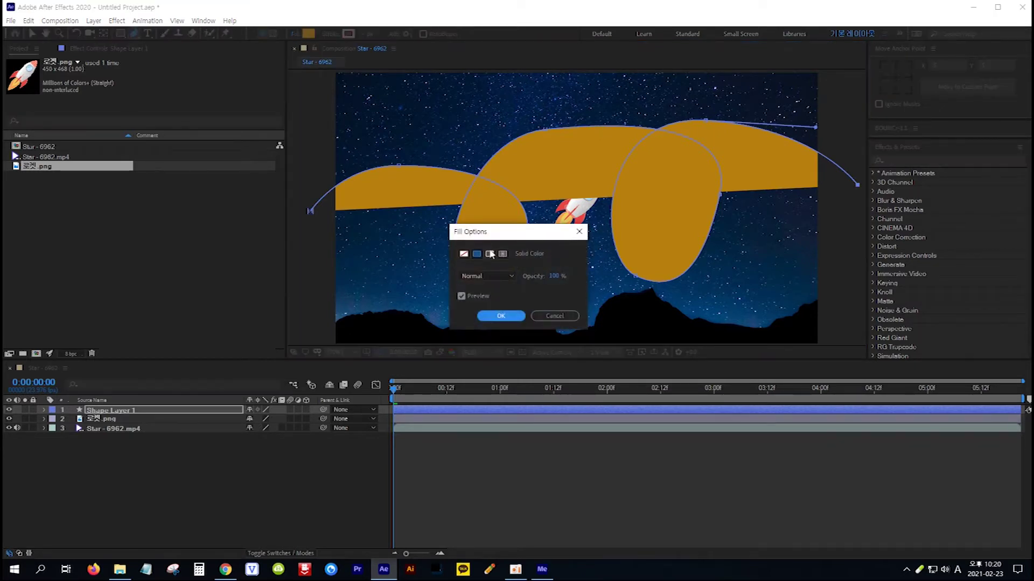
{"action": "left_click", "coordinate": [464, 254]}
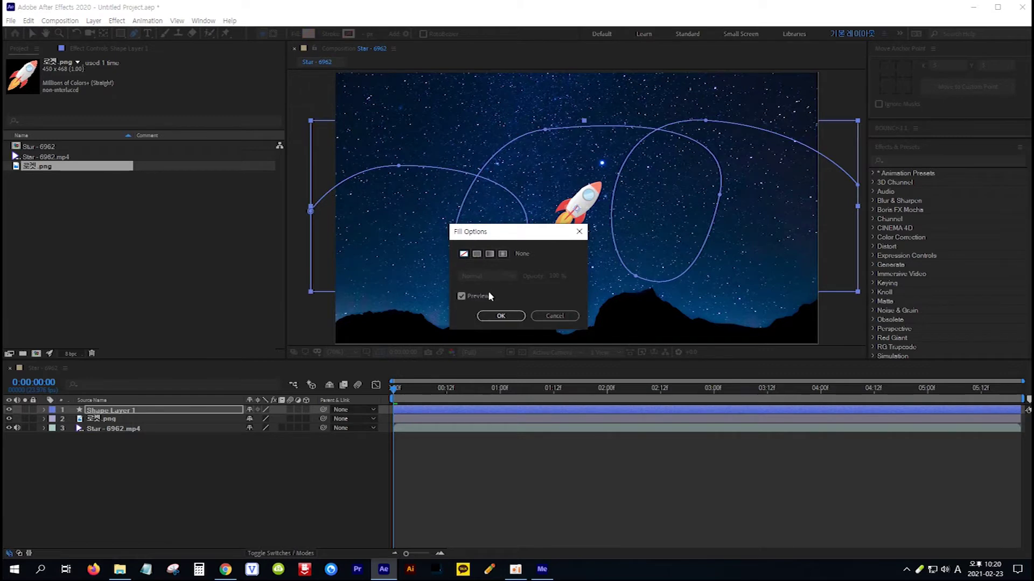
{"action": "left_click", "coordinate": [500, 316]}
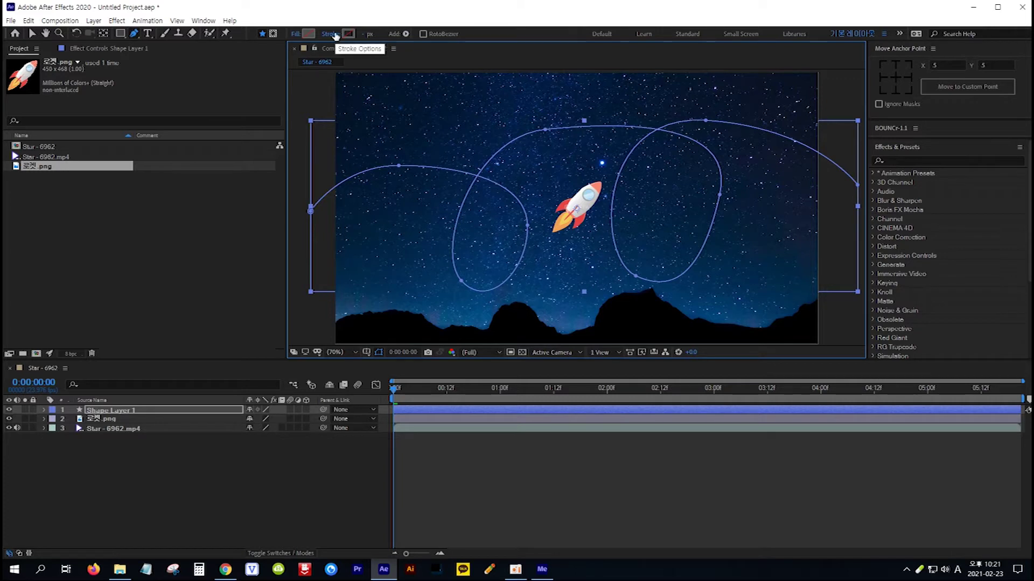
{"action": "left_click", "coordinate": [364, 34]}
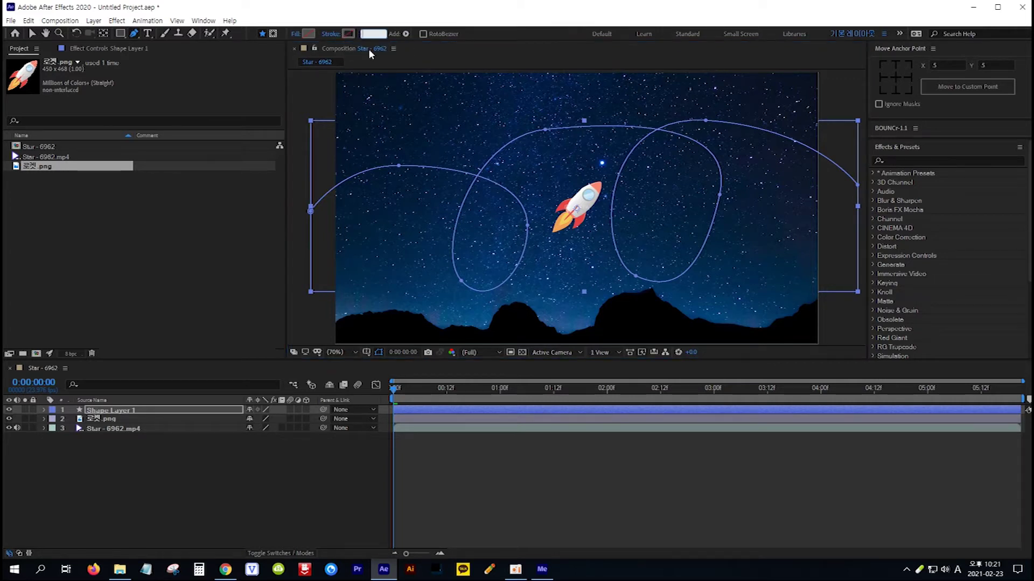
{"action": "type", "text": "2"}
{"action": "key", "text": "Return"}
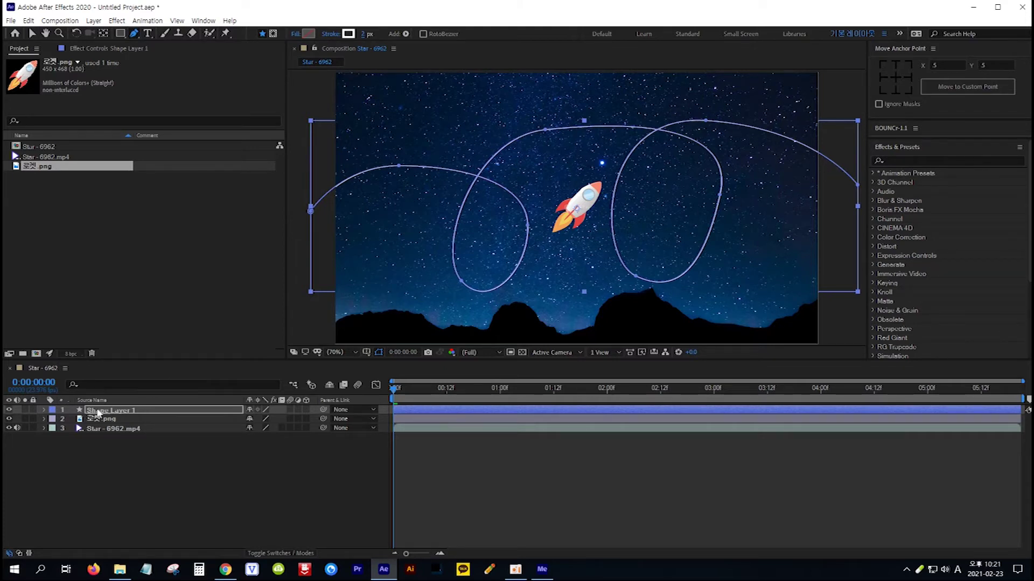
Expand Shape Layer 1 down to Path 1 and copy its Path property
{"action": "left_click", "coordinate": [44, 411]}
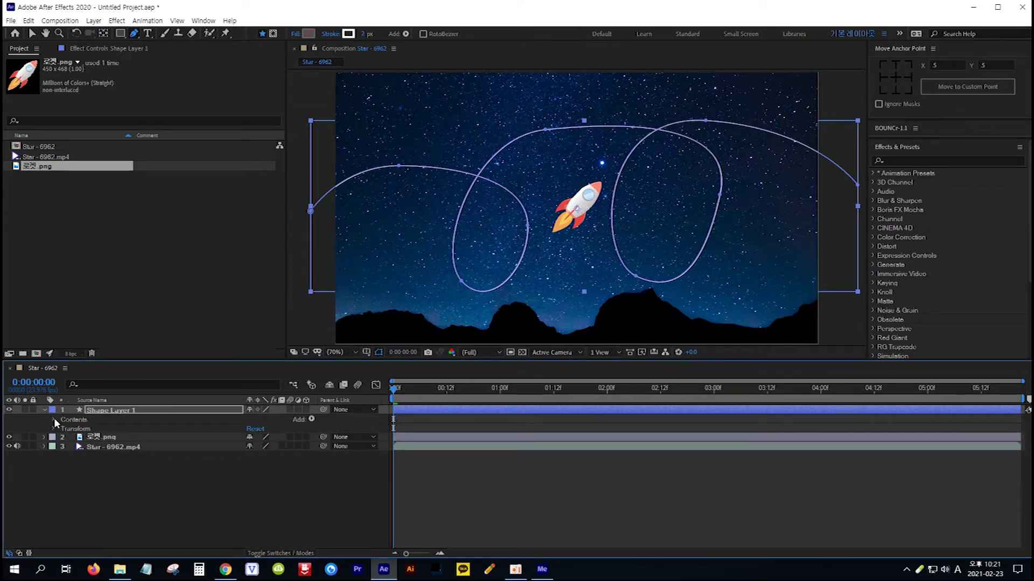
{"action": "left_click", "coordinate": [54, 418]}
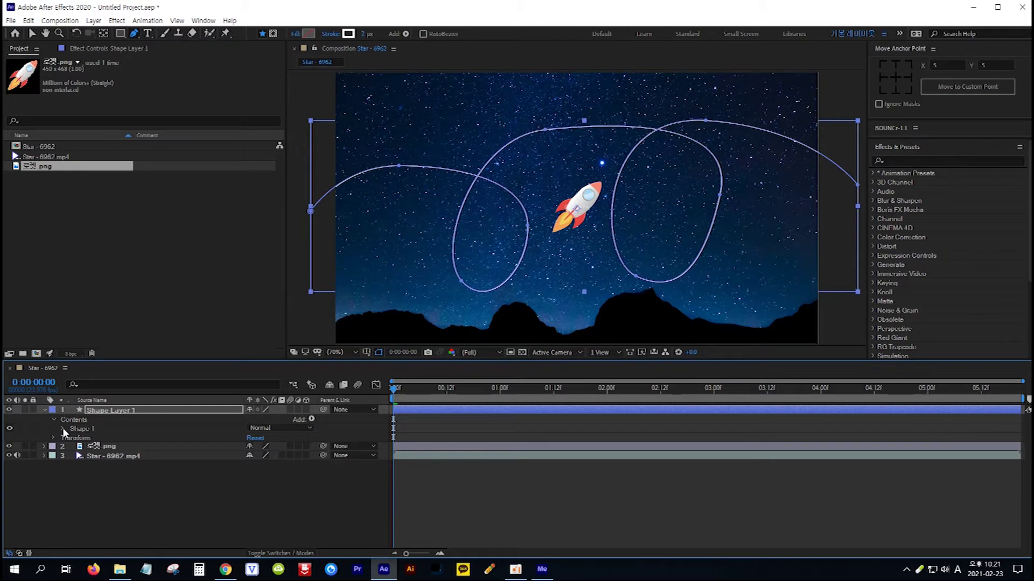
{"action": "left_click", "coordinate": [62, 428]}
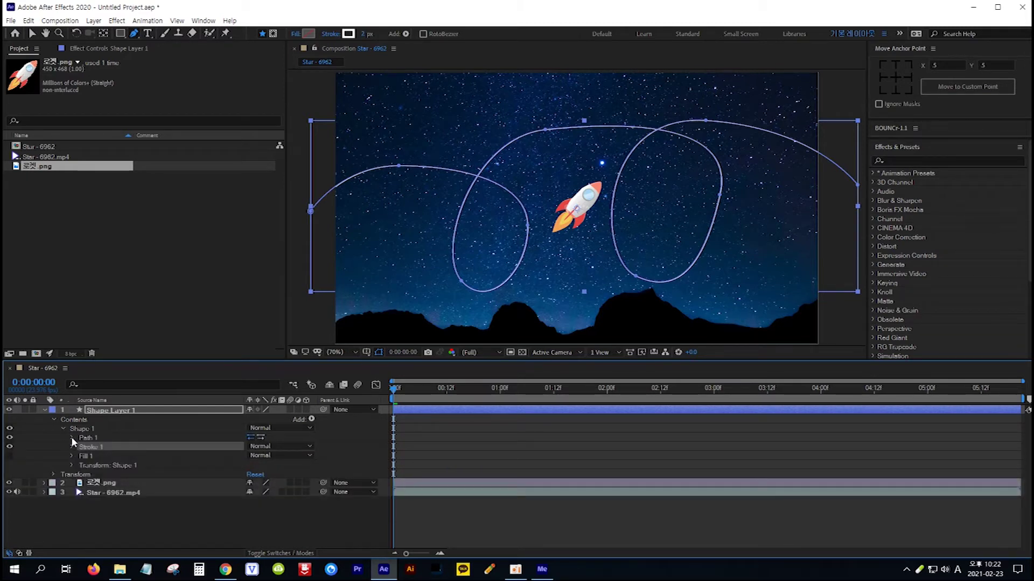
{"action": "left_click", "coordinate": [71, 438]}
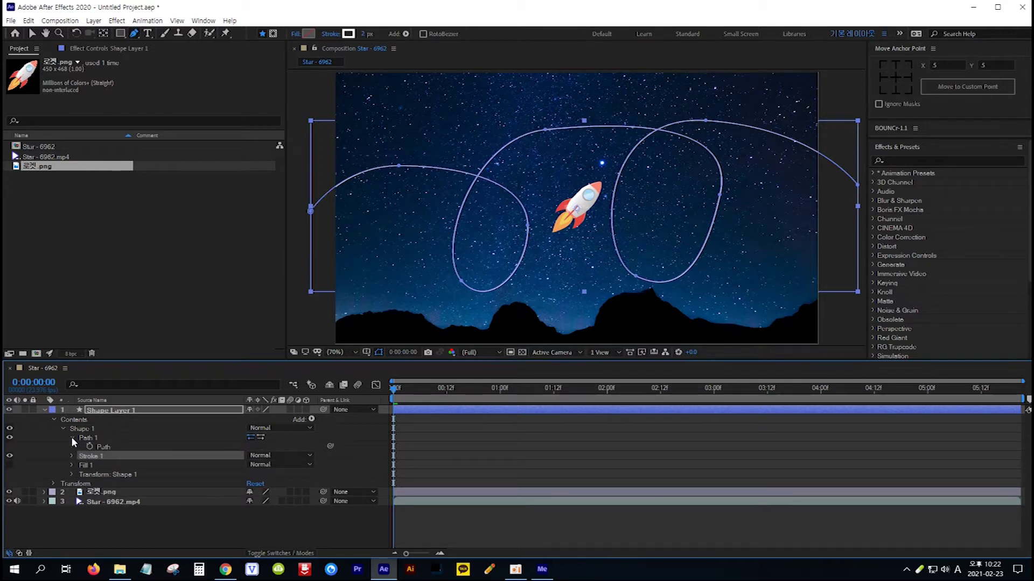
{"action": "left_click", "coordinate": [107, 446]}
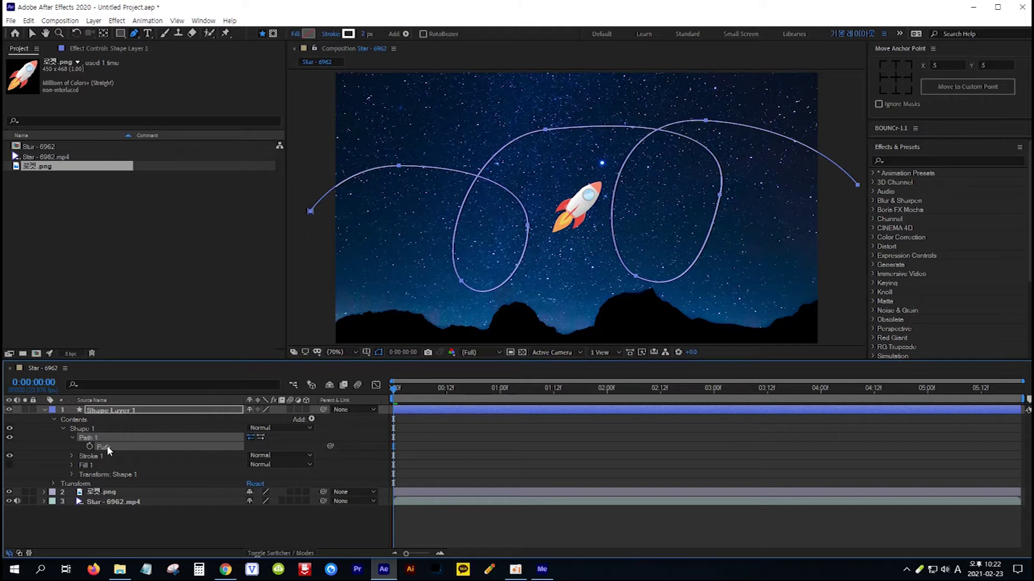
Reveal the 로켓.png layer's Position property and paste the copied path into it as position keyframes
{"action": "left_click", "coordinate": [106, 494]}
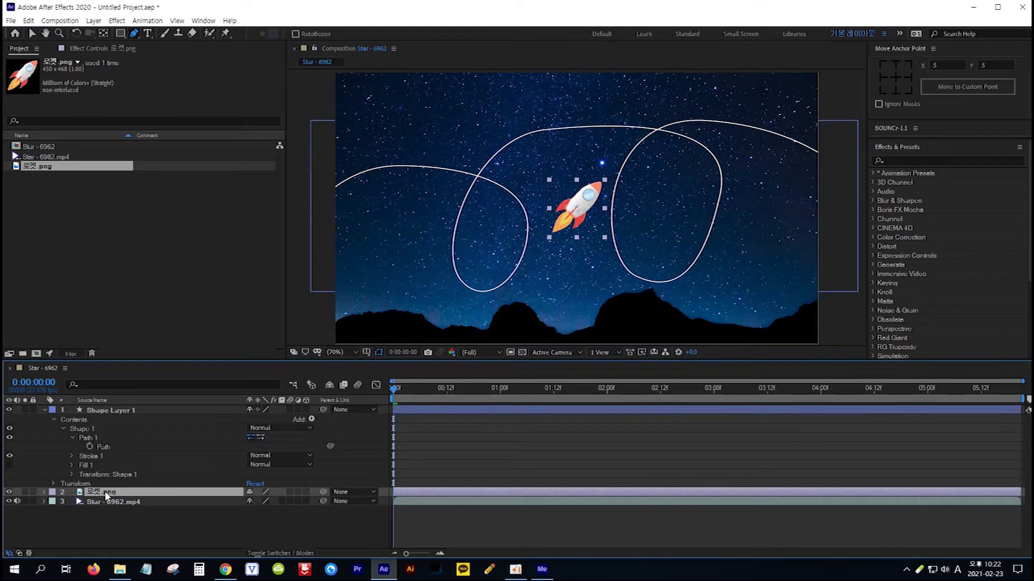
{"action": "key", "text": "p"}
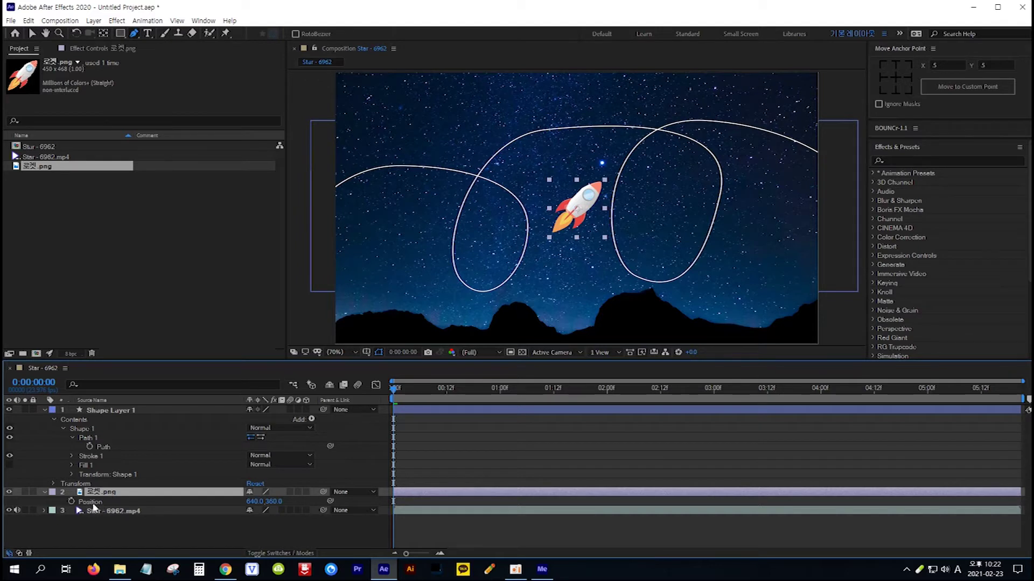
{"action": "key", "text": "Return"}
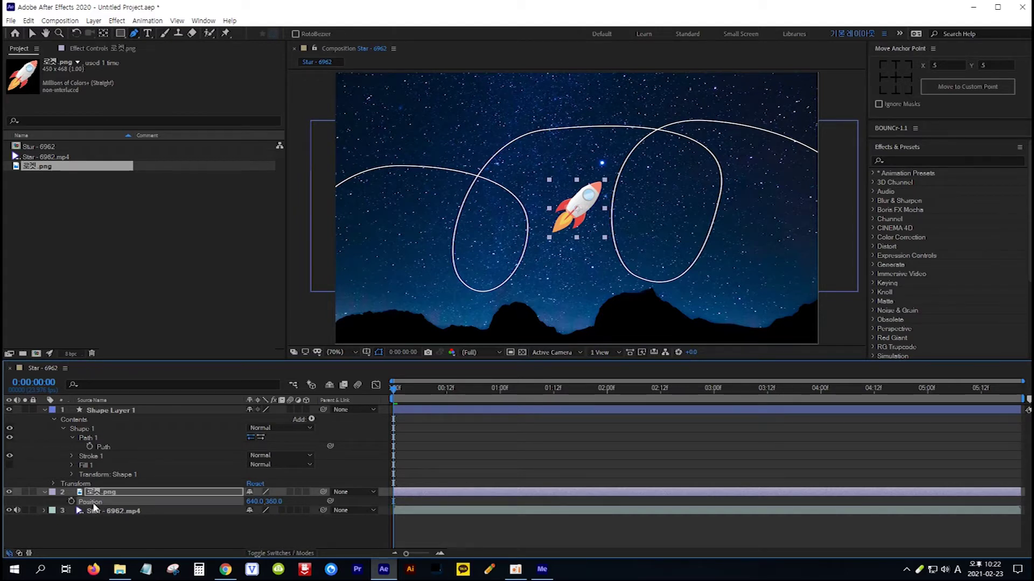
{"action": "key", "text": "ctrl+v"}
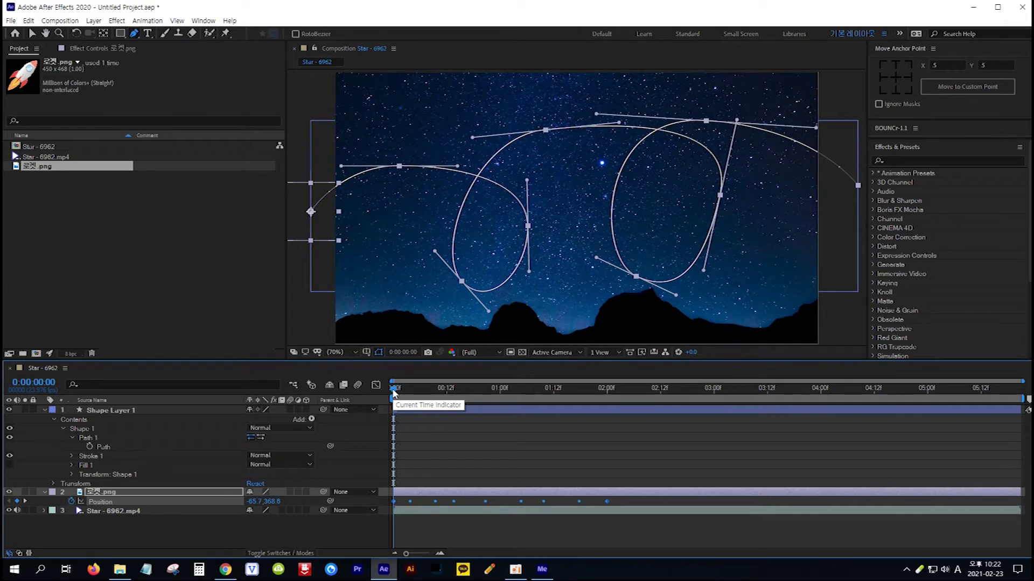
Scrub through the timeline to check how the rocket travels along the looping path
{"action": "left_click_drag", "start_coordinate": [393, 393], "coordinate": [576, 396]}
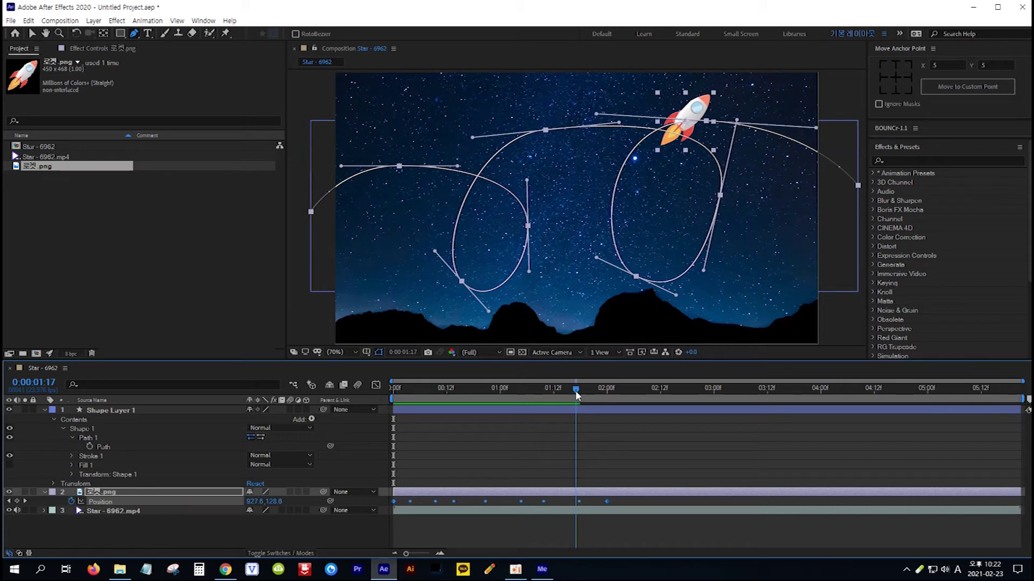
{"action": "left_click_drag", "start_coordinate": [576, 396], "coordinate": [408, 413]}
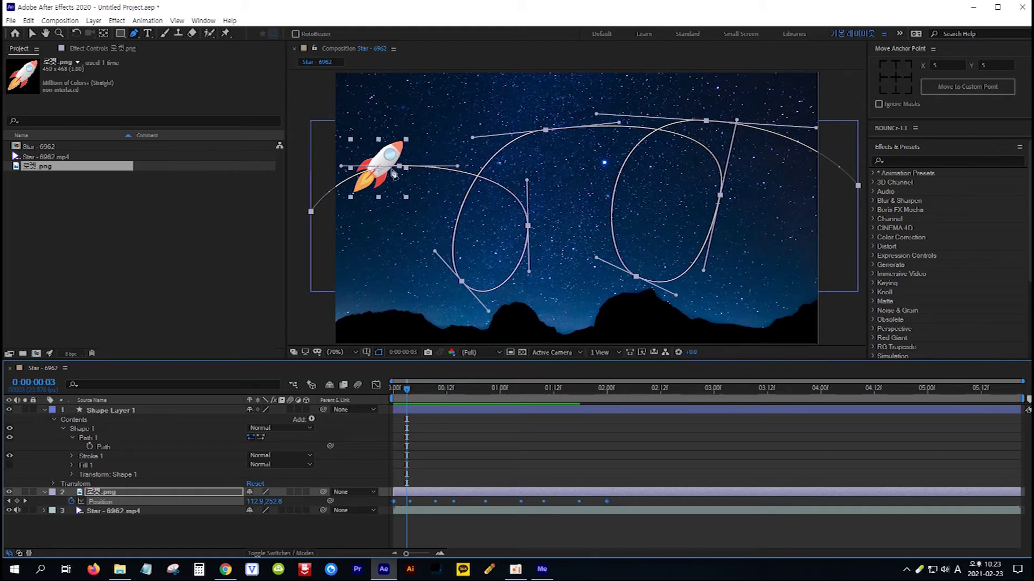
{"action": "mouse_move", "coordinate": [408, 391]}
{"action": "left_mouse_down"}
{"action": "mouse_move", "coordinate": [426, 389]}
{"action": "mouse_move", "coordinate": [409, 384]}
{"action": "left_mouse_up"}
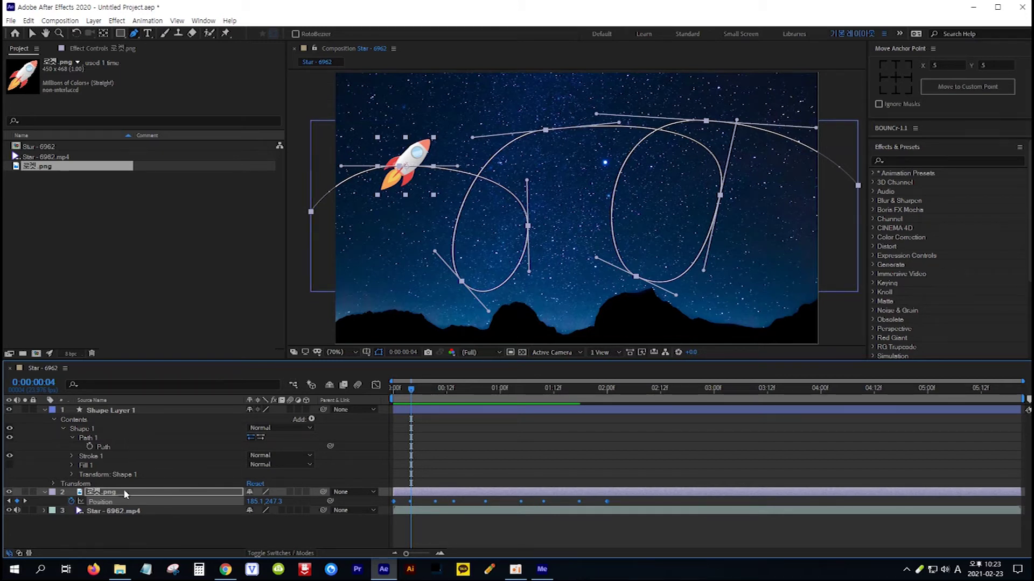
Set the 로켓.png layer's auto-orientation to Orient Along Path
{"action": "right_click", "coordinate": [107, 495]}
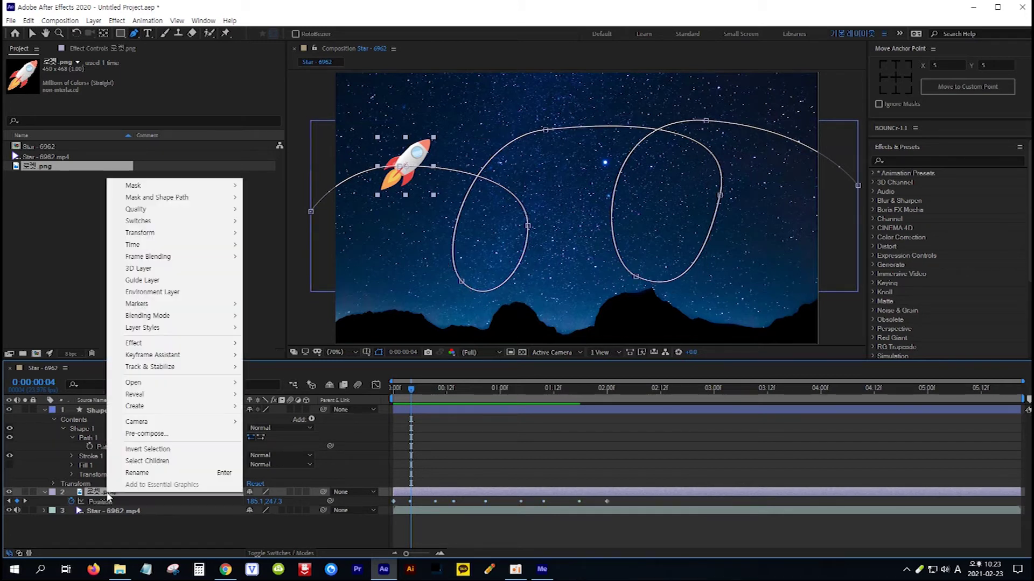
{"action": "mouse_move", "coordinate": [209, 236]}
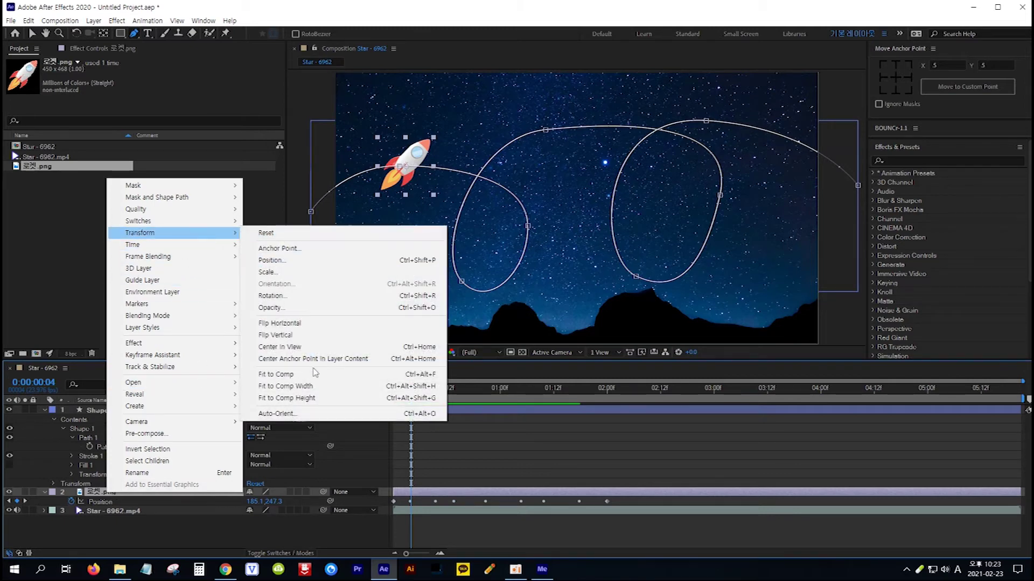
{"action": "left_click", "coordinate": [308, 420]}
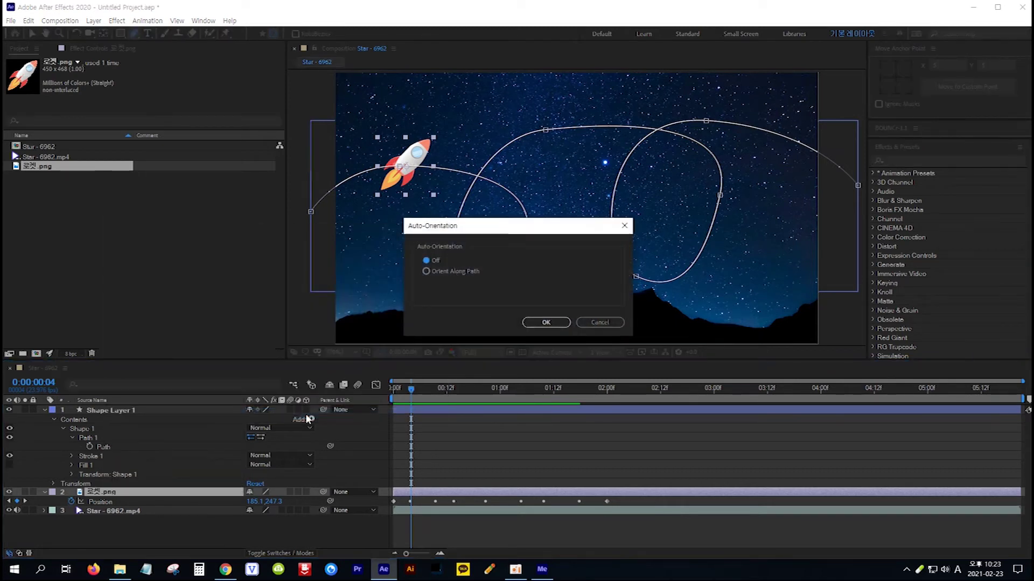
{"action": "left_click", "coordinate": [427, 272]}
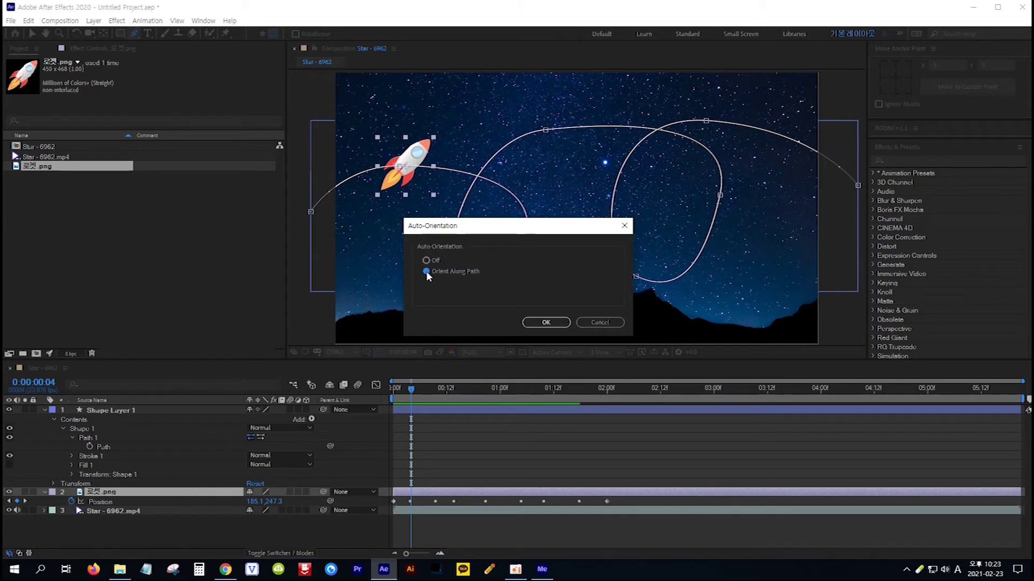
{"action": "left_click", "coordinate": [543, 323]}
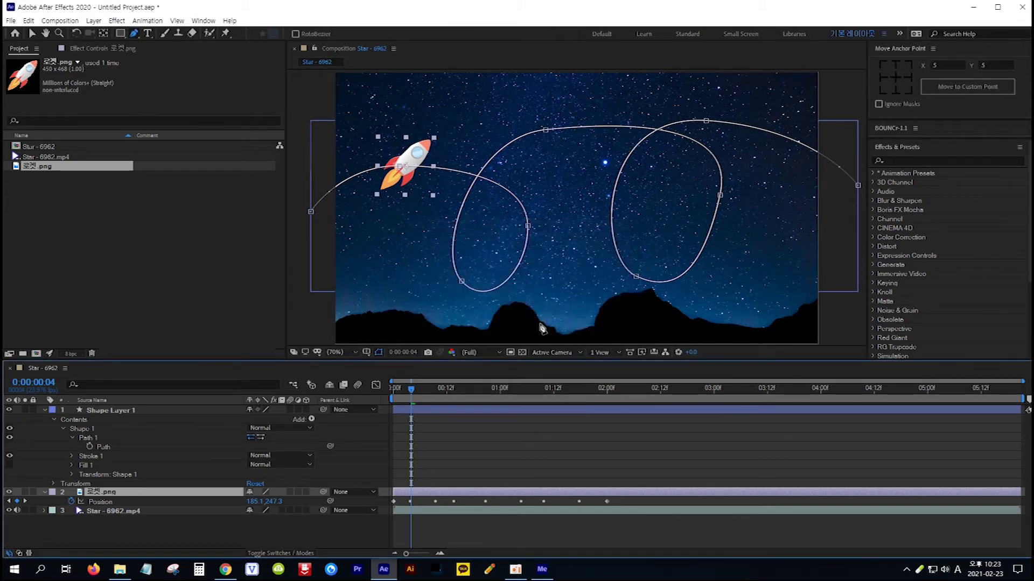
Rotate the rocket at 0:00:00:04 so its nose points along the path, and scrub the timeline to check its orientation
{"action": "mouse_move", "coordinate": [414, 392]}
{"action": "left_mouse_down"}
{"action": "mouse_move", "coordinate": [490, 389]}
{"action": "mouse_move", "coordinate": [411, 396]}
{"action": "left_mouse_up"}
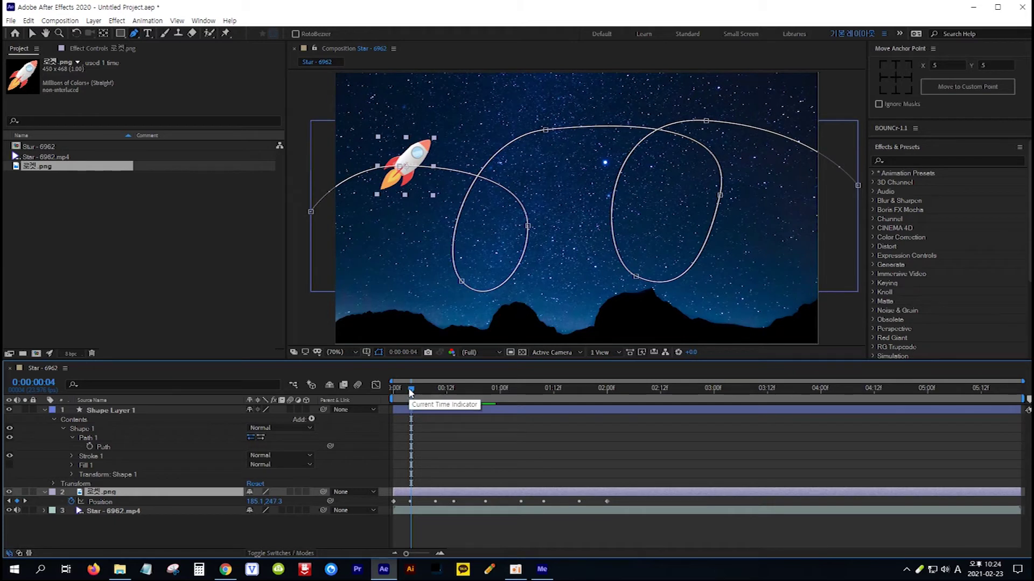
{"action": "left_click", "coordinate": [77, 34]}
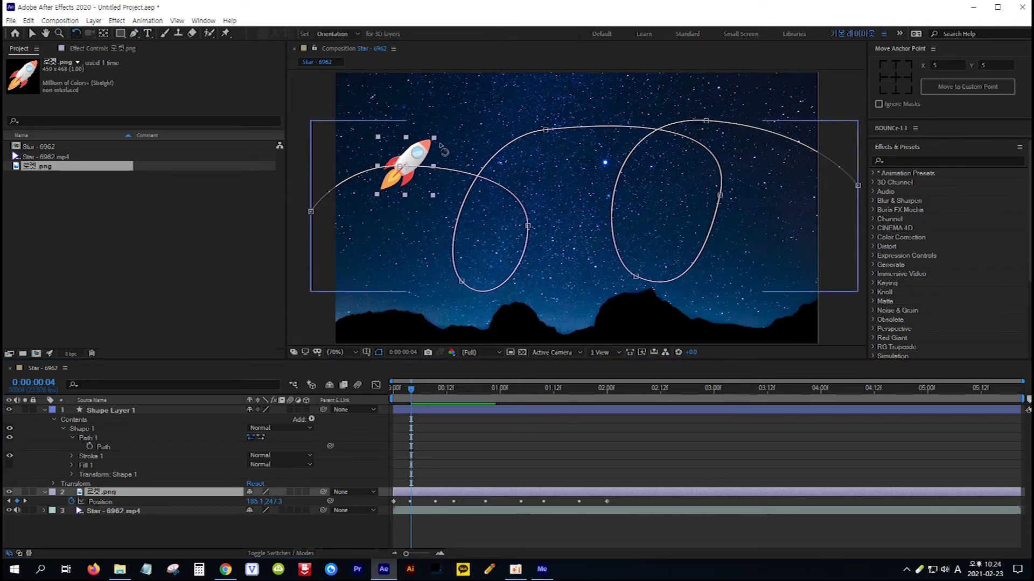
{"action": "left_click_drag", "start_coordinate": [438, 147], "coordinate": [443, 172]}
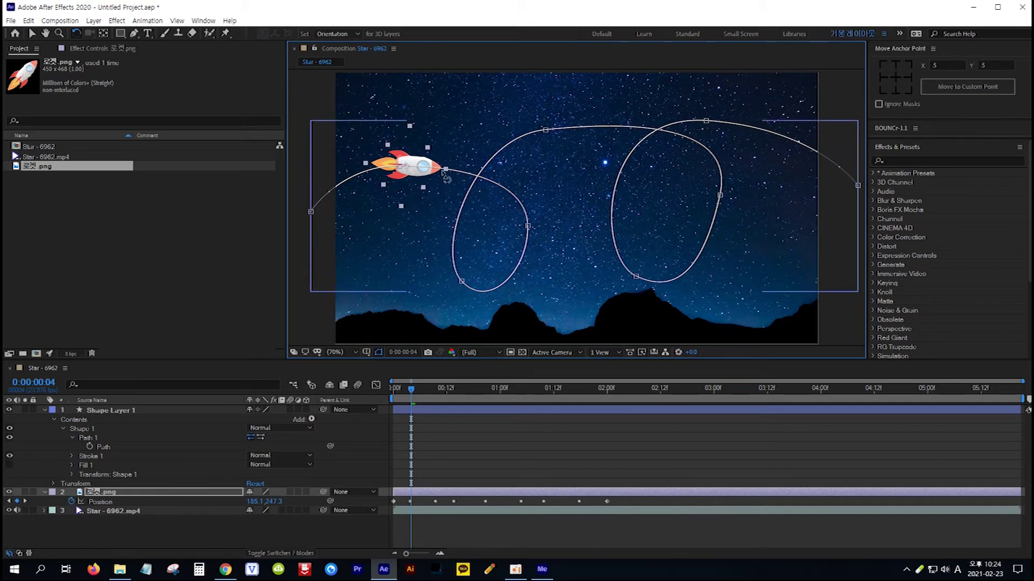
{"action": "left_click_drag", "start_coordinate": [413, 393], "coordinate": [408, 424]}
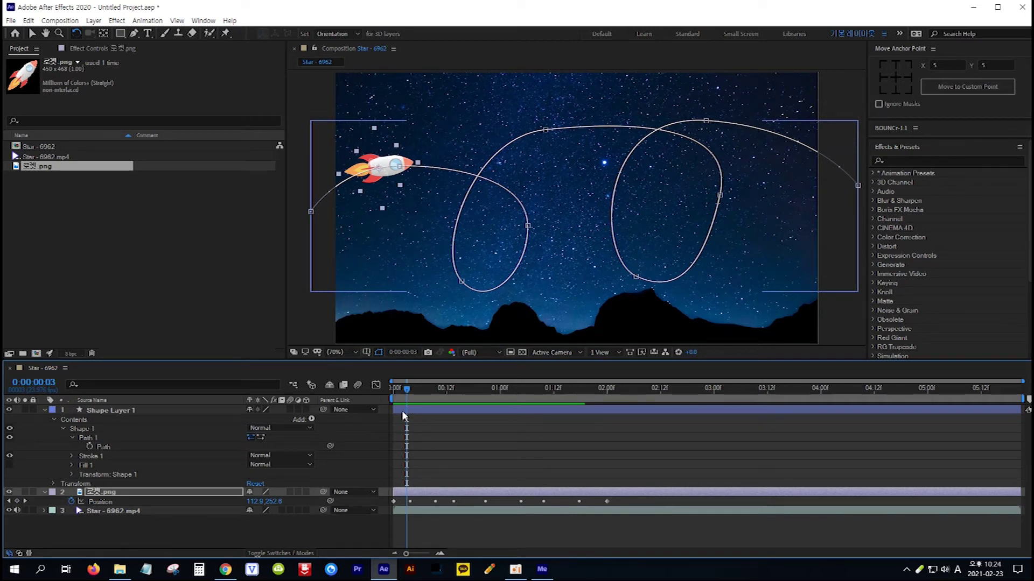
Apply the Hue/Saturation effect to the 로켓.png layer and start keyframing its Channel Range at 0:00:00:03
{"action": "left_click", "coordinate": [164, 495]}
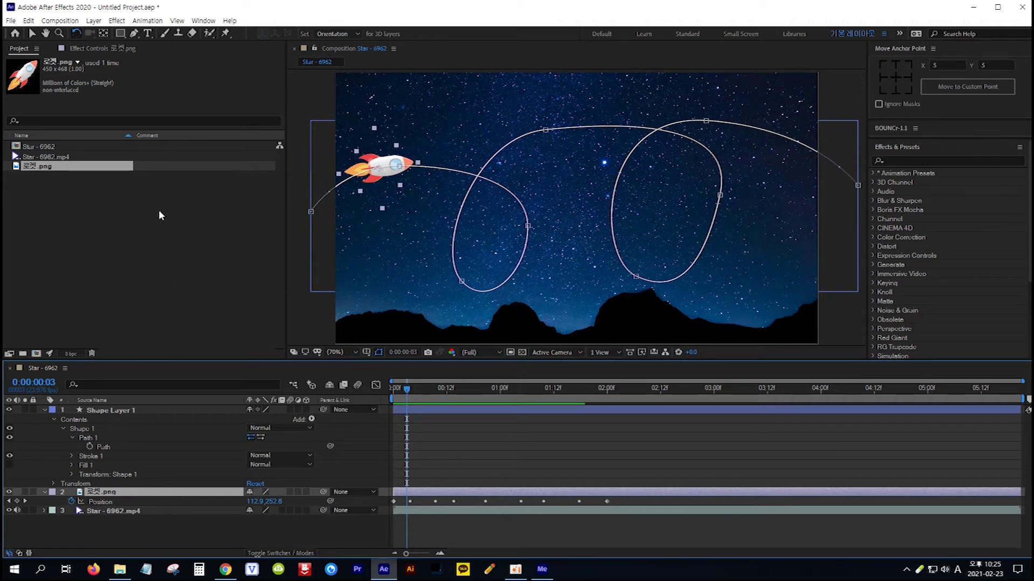
{"action": "left_click", "coordinate": [116, 21]}
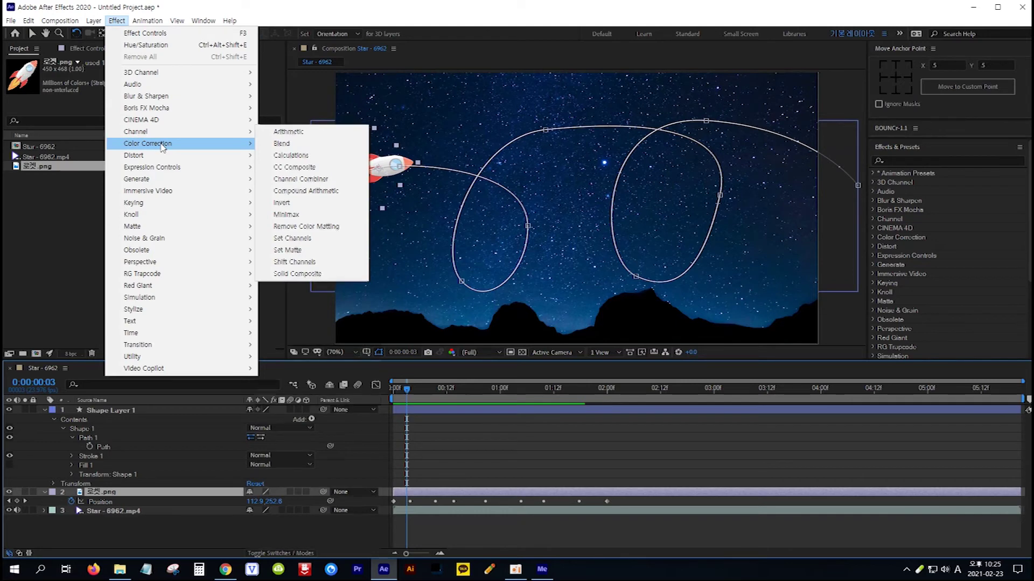
{"action": "mouse_move", "coordinate": [190, 148]}
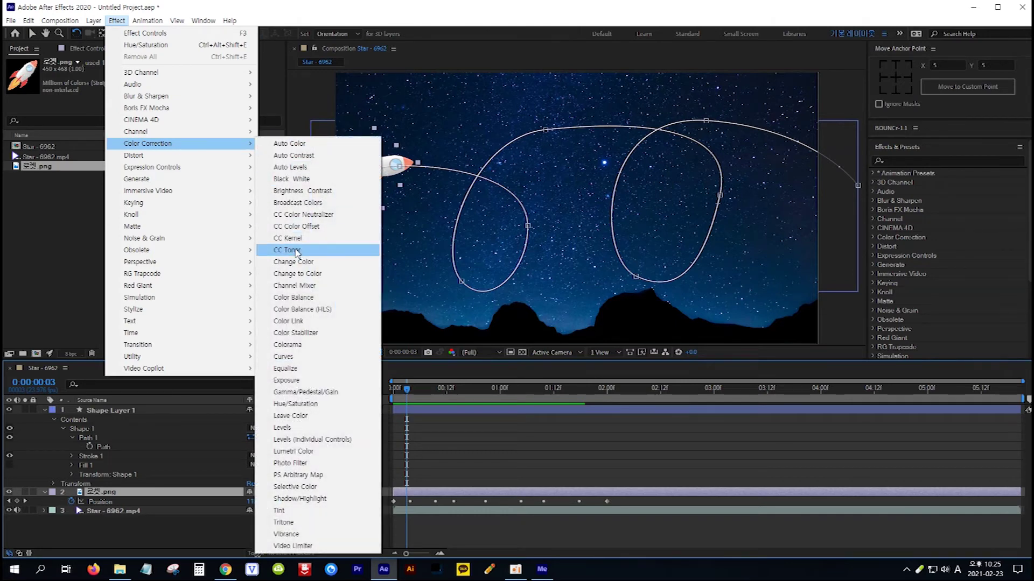
{"action": "left_click", "coordinate": [315, 405]}
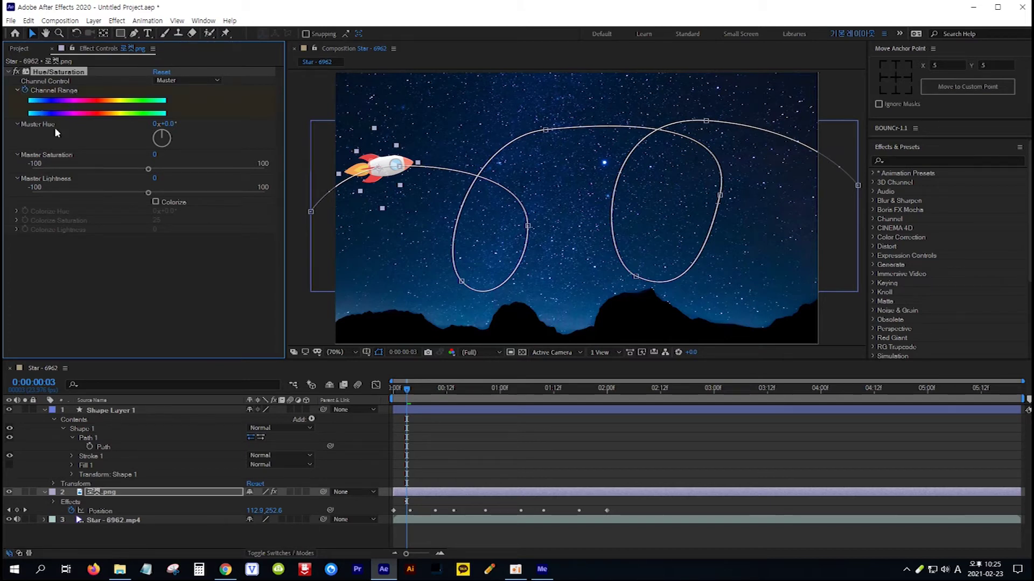
Keyframe the rocket's Master Hue to 91° at 0:00:00:16, 184° at 0:00:01:00 and 271° at 0:00:01:11
{"action": "left_click_drag", "start_coordinate": [407, 391], "coordinate": [463, 392]}
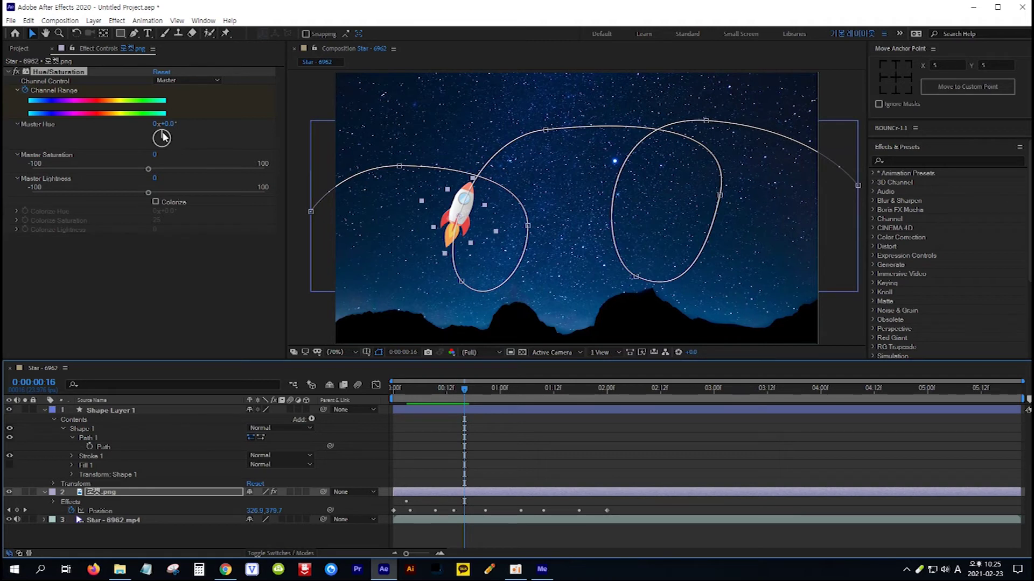
{"action": "left_click_drag", "start_coordinate": [161, 137], "coordinate": [172, 142]}
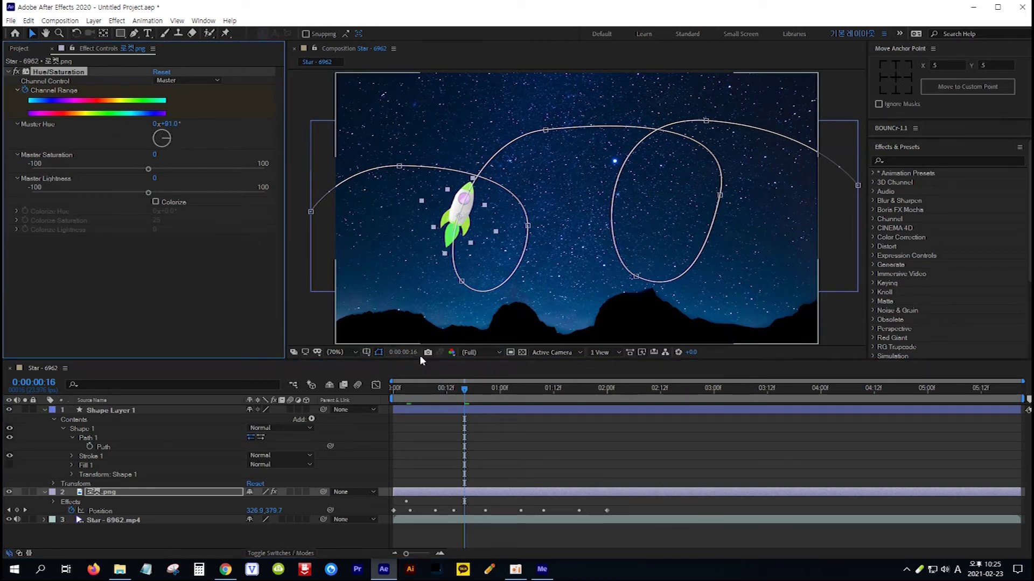
{"action": "left_click_drag", "start_coordinate": [465, 392], "coordinate": [501, 392]}
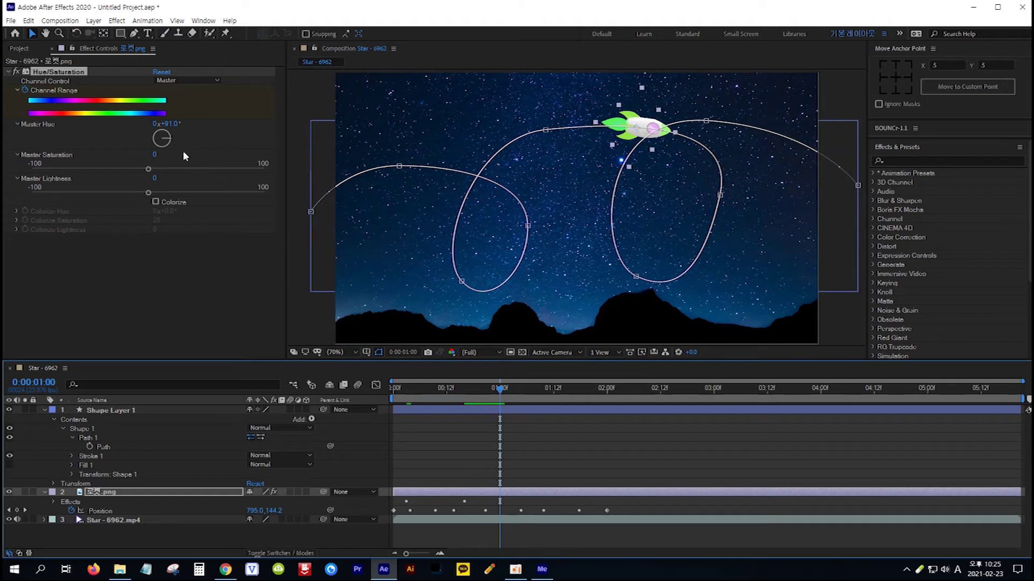
{"action": "left_click_drag", "start_coordinate": [169, 141], "coordinate": [162, 154]}
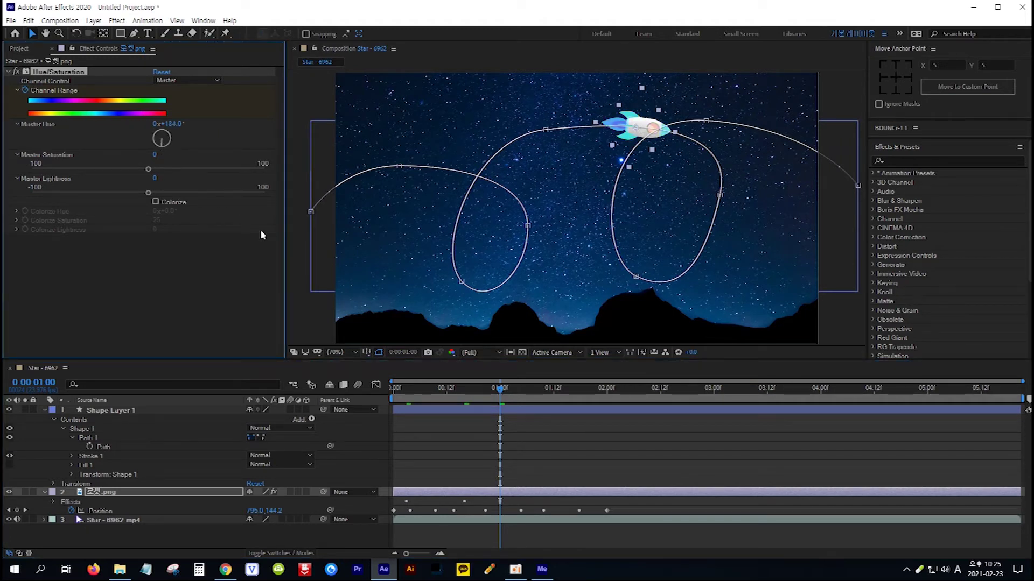
{"action": "left_click_drag", "start_coordinate": [502, 392], "coordinate": [548, 396]}
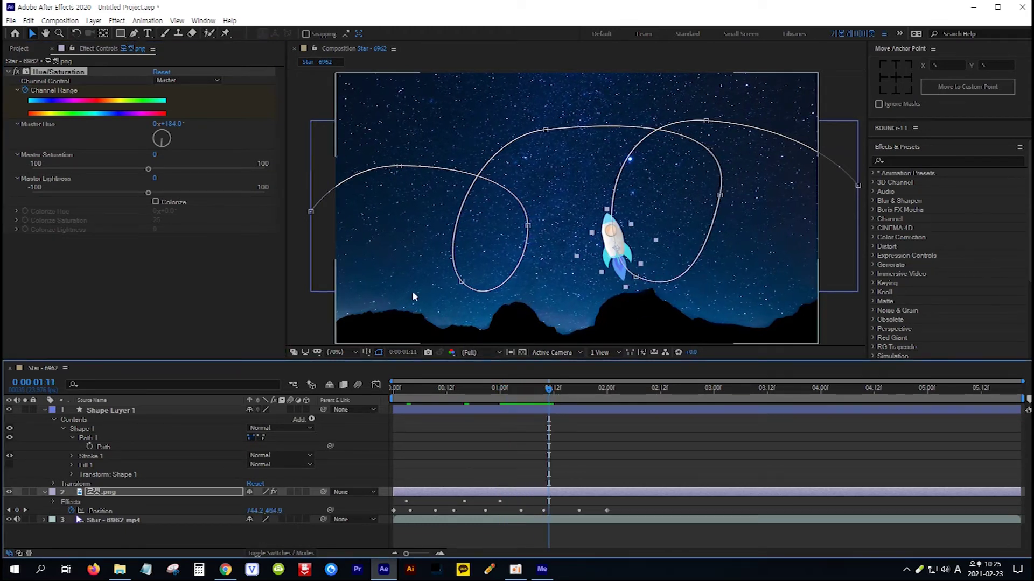
{"action": "left_click_drag", "start_coordinate": [162, 147], "coordinate": [155, 141]}
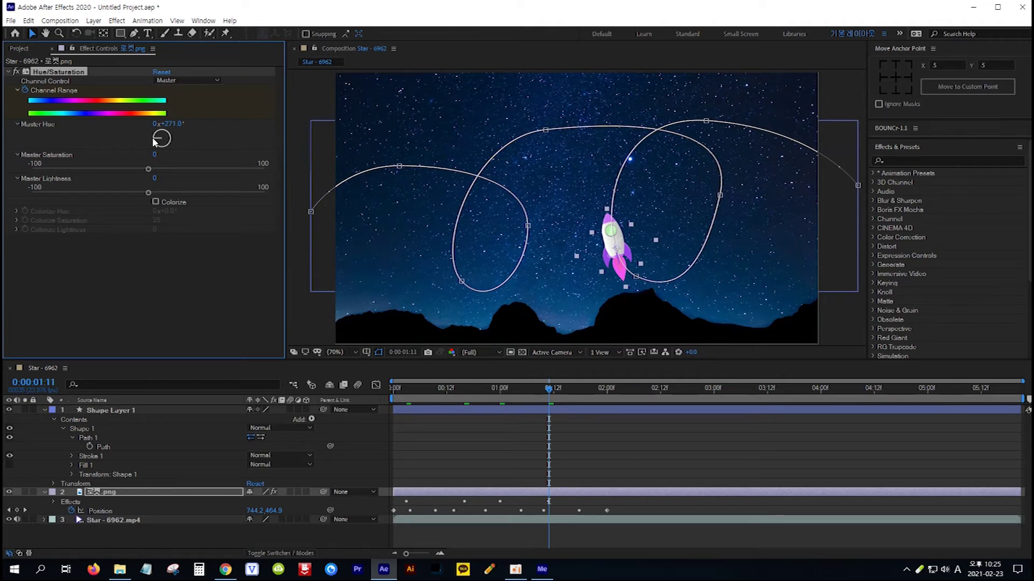
Play the composition from the start to check the rocket's color changes, and return to the first frame
{"action": "key", "text": "Home"}
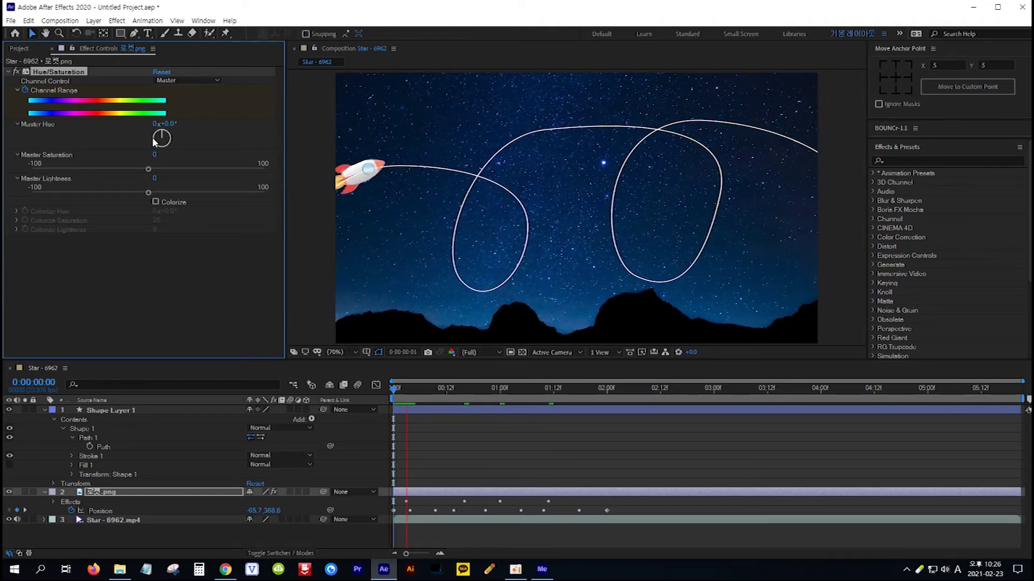
{"action": "key", "text": "space"}
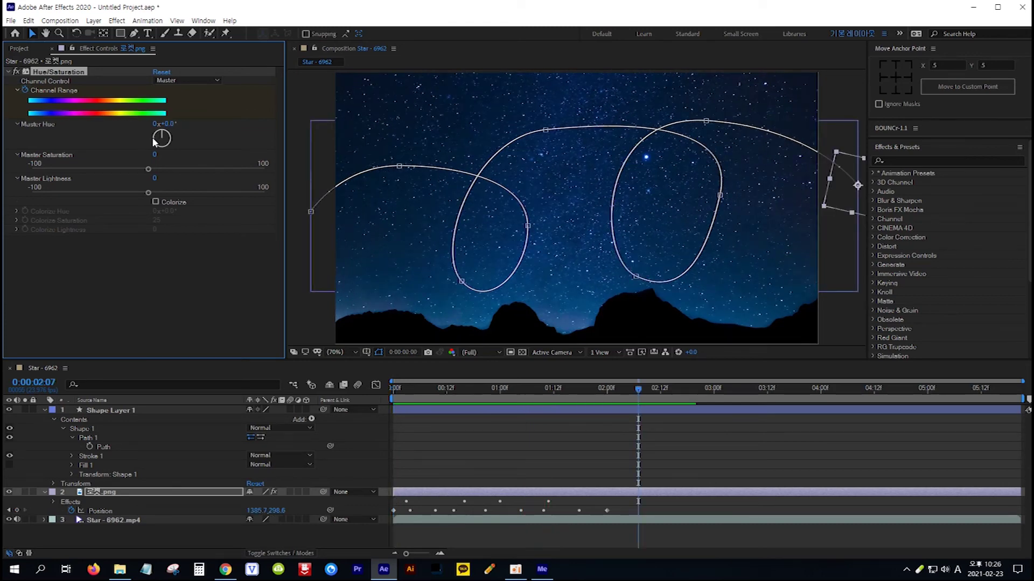
{"action": "key", "text": "Home"}
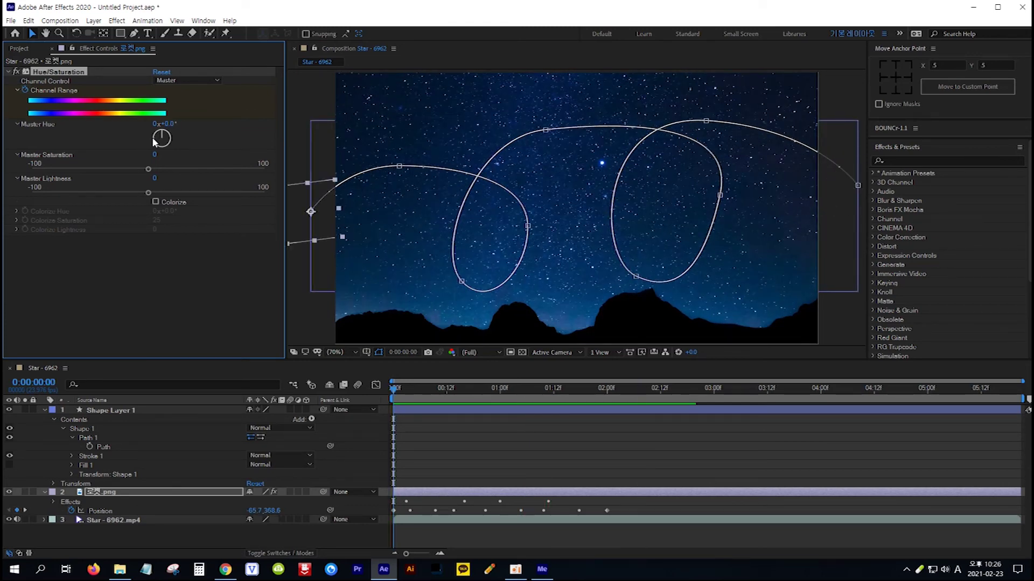
Duplicate the 로켓.png layer and shift the upper copy in time so it starts at about 0:00:00:13
{"action": "left_click", "coordinate": [119, 492]}
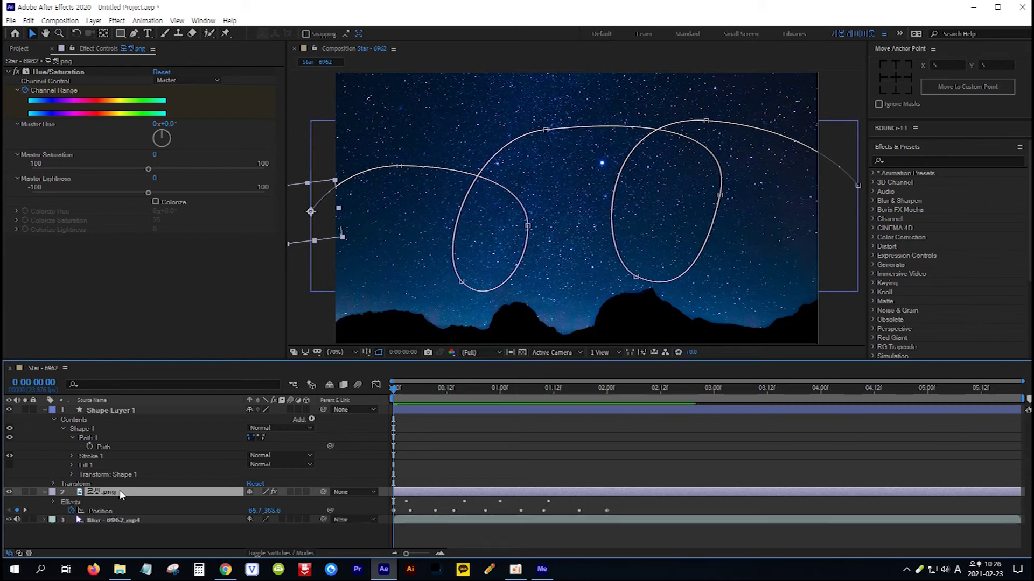
{"action": "key", "text": "ctrl+d"}
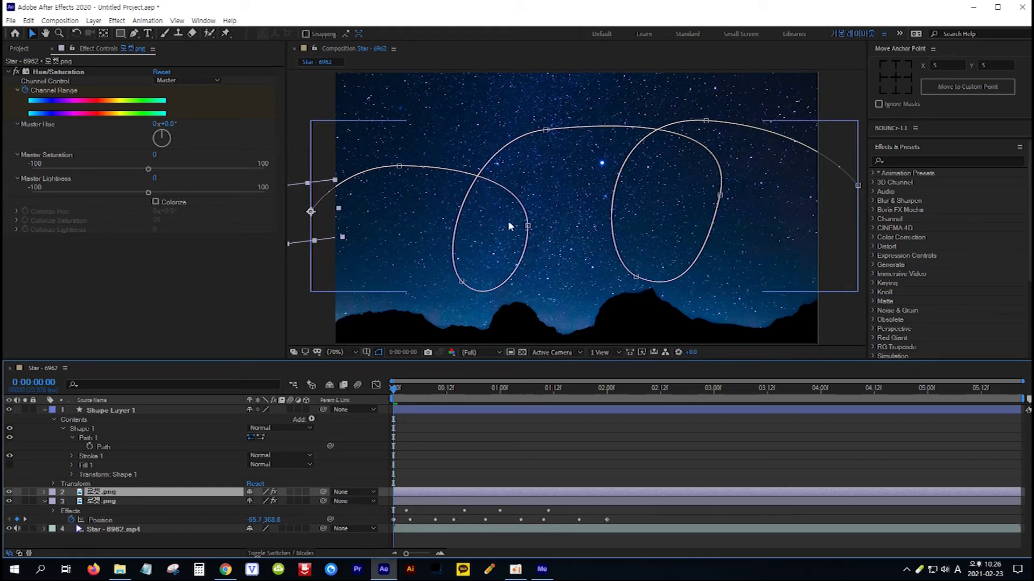
{"action": "left_click_drag", "start_coordinate": [391, 389], "coordinate": [492, 387]}
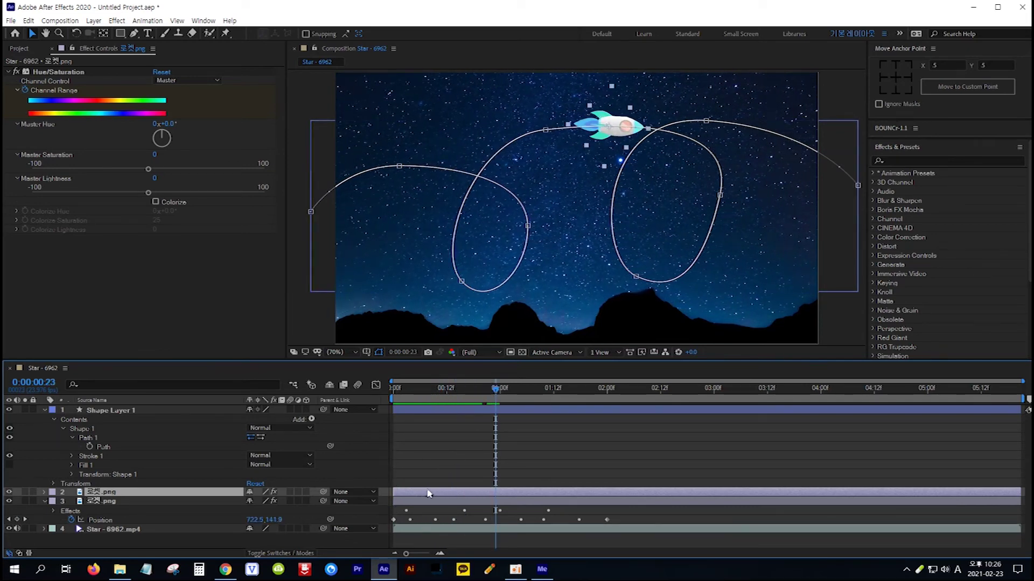
{"action": "left_click_drag", "start_coordinate": [425, 495], "coordinate": [483, 495]}
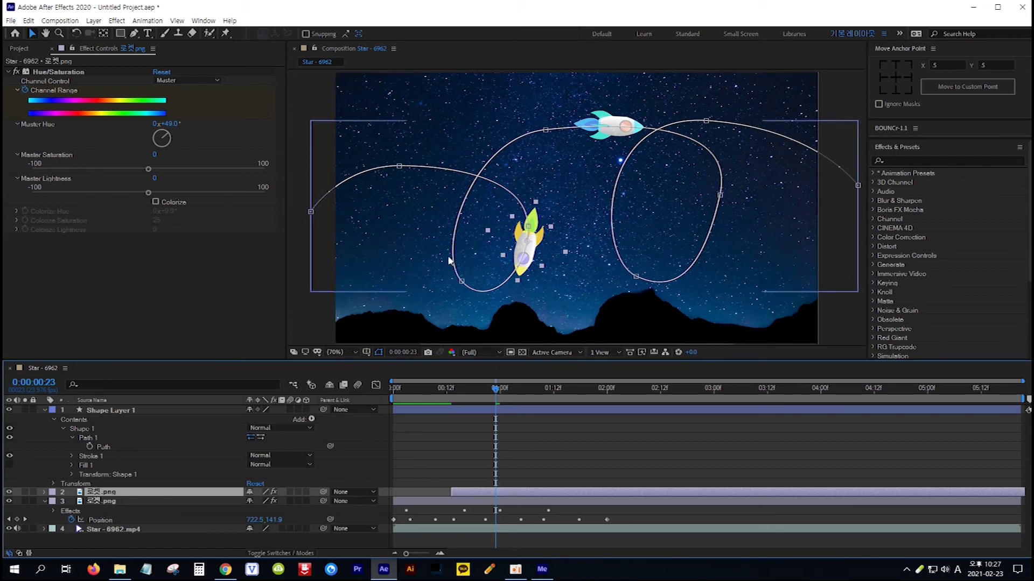
Reshape the duplicate rocket's motion path by raising the first arc, widening the second loop and extending the curve handles
{"action": "left_click", "coordinate": [400, 167]}
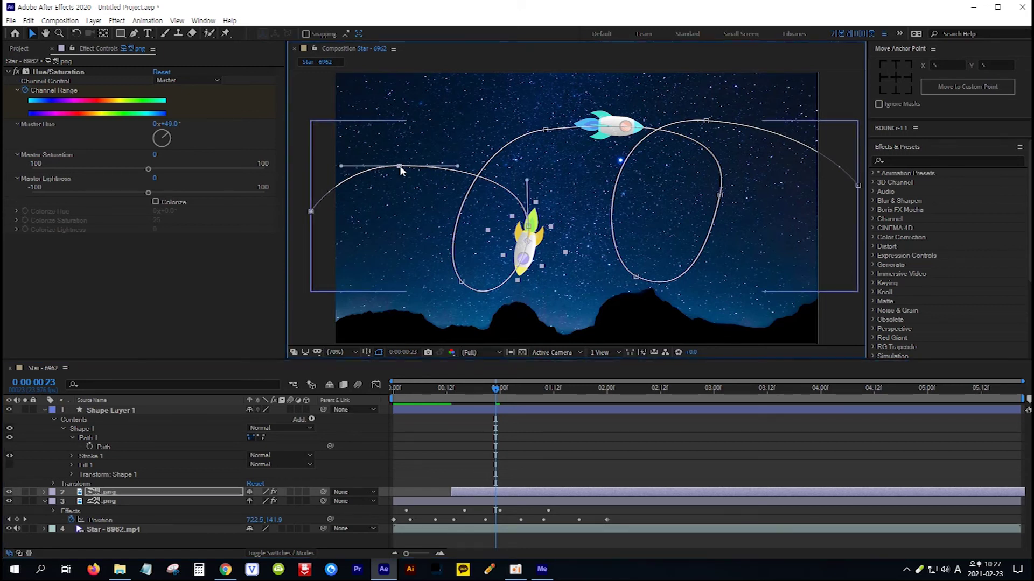
{"action": "left_click_drag", "start_coordinate": [399, 167], "coordinate": [413, 106]}
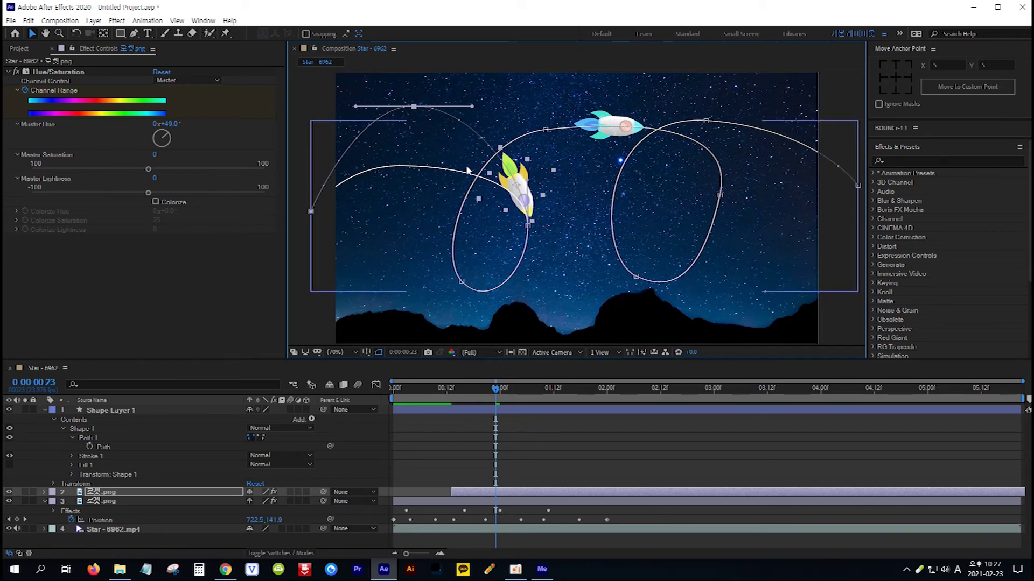
{"action": "left_click_drag", "start_coordinate": [472, 106], "coordinate": [597, 100]}
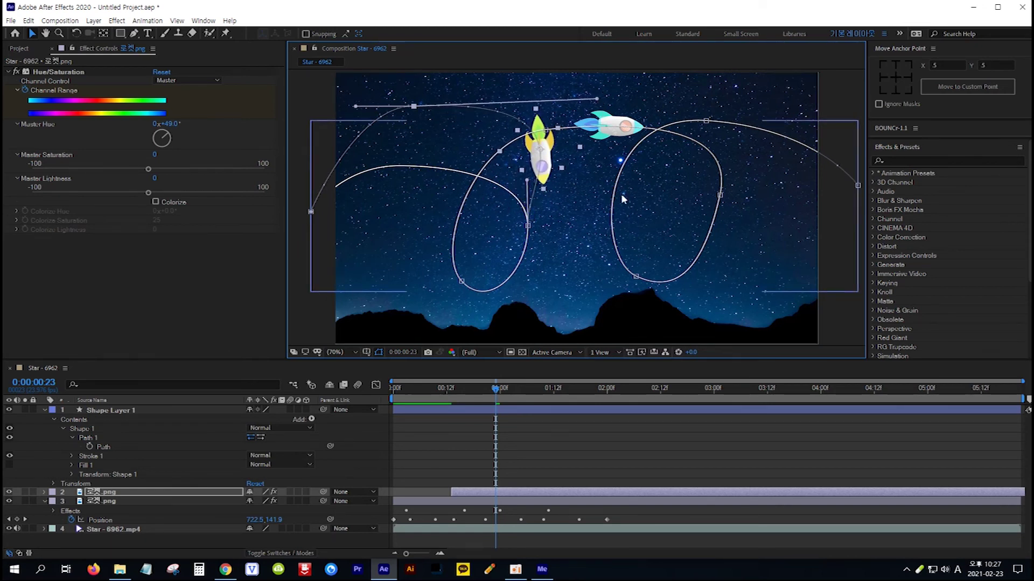
{"action": "left_click", "coordinate": [636, 278]}
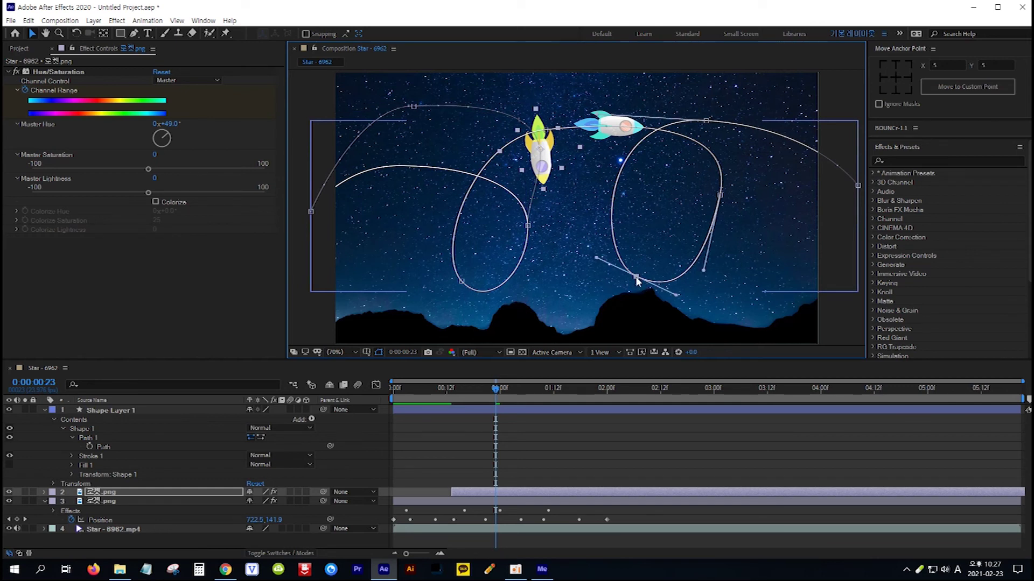
{"action": "left_click_drag", "start_coordinate": [636, 277], "coordinate": [539, 321]}
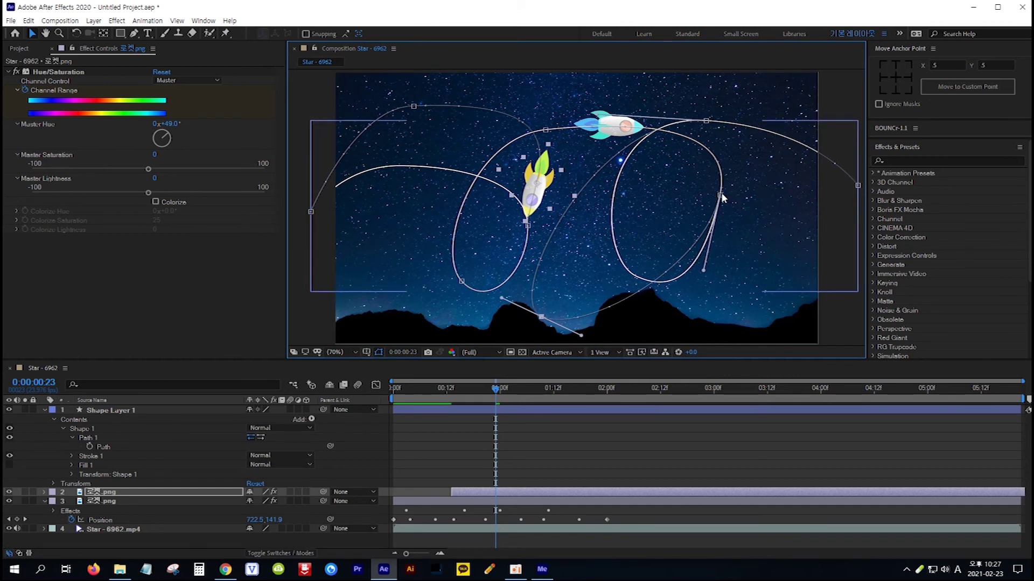
{"action": "left_click_drag", "start_coordinate": [722, 198], "coordinate": [779, 241]}
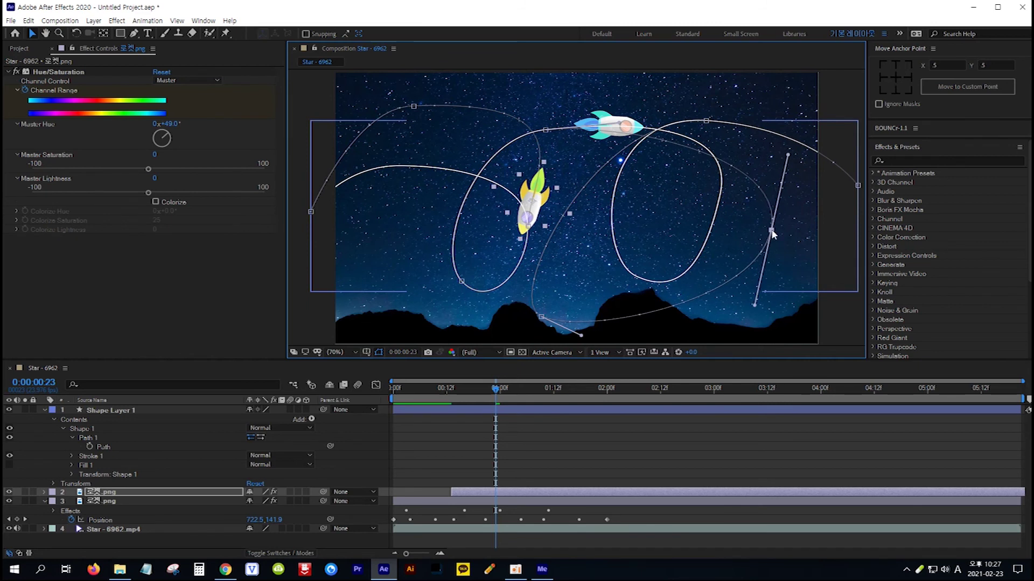
{"action": "left_click_drag", "start_coordinate": [788, 156], "coordinate": [773, 42]}
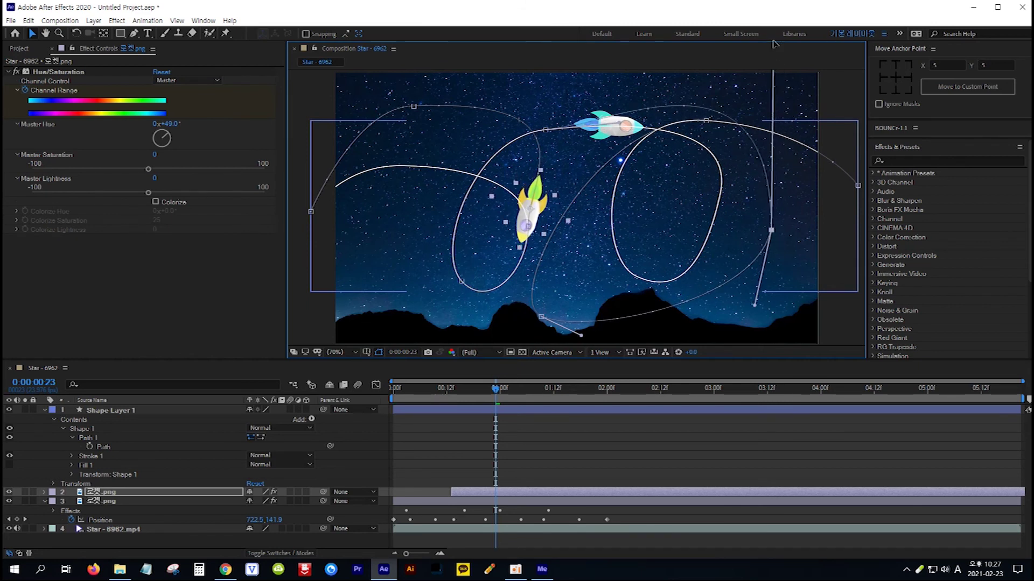
{"action": "left_click_drag", "start_coordinate": [753, 304], "coordinate": [783, 353]}
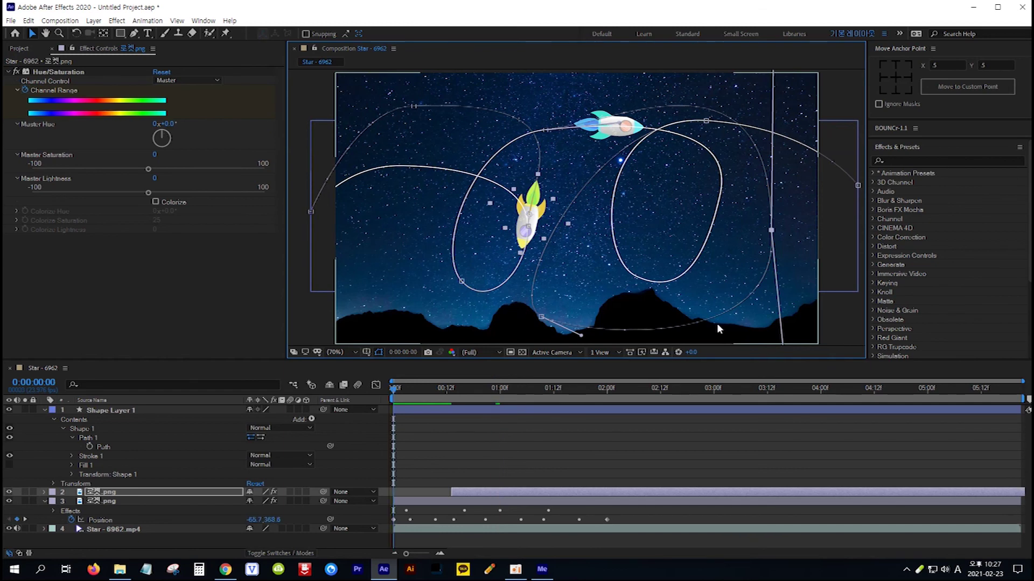
Preview the composition from the first frame to check both rockets flying along their separate paths
{"action": "key", "text": "Home"}
{"action": "key", "text": "space"}
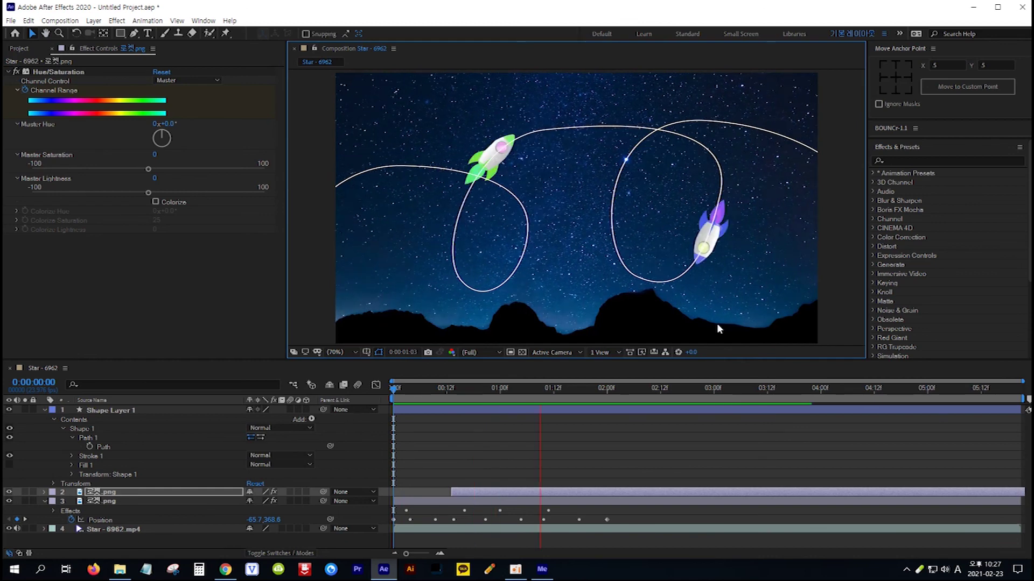
{"action": "key", "text": "space"}
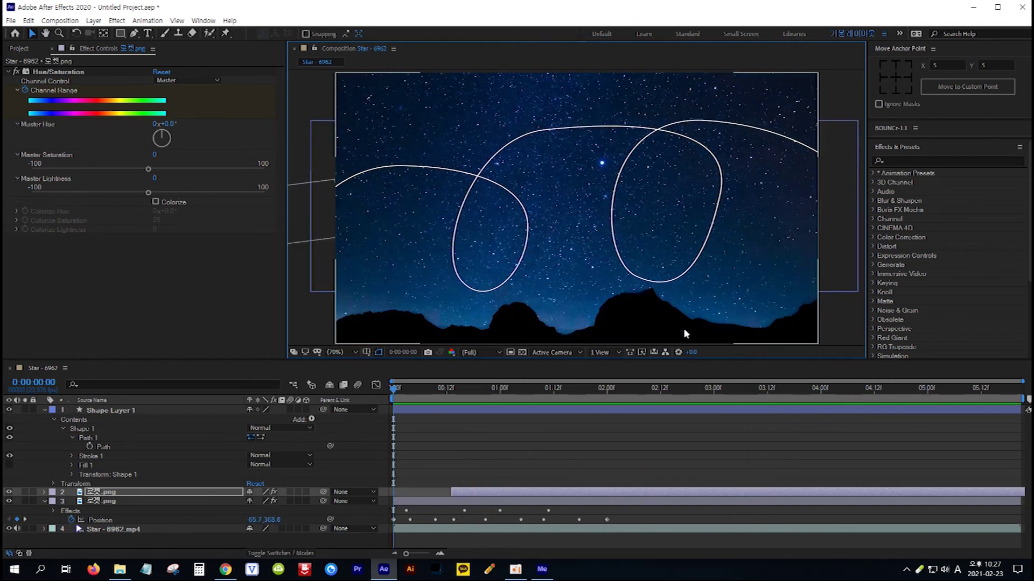
Move the current time to 0:00:01:04 and hide Shape Layer 1 with the drawn guide path
{"action": "left_click_drag", "start_coordinate": [393, 386], "coordinate": [518, 388]}
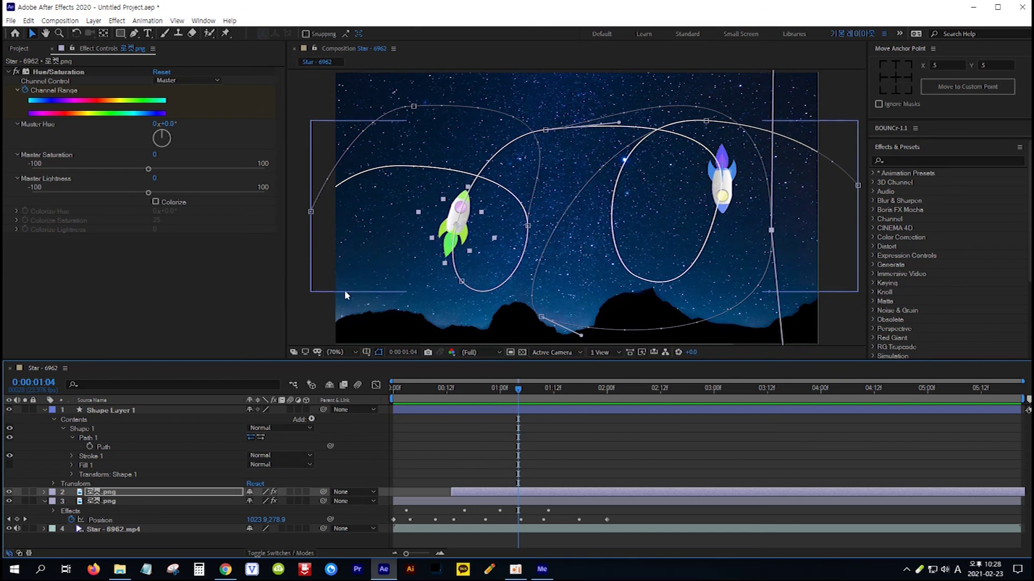
{"action": "left_click", "coordinate": [10, 410]}
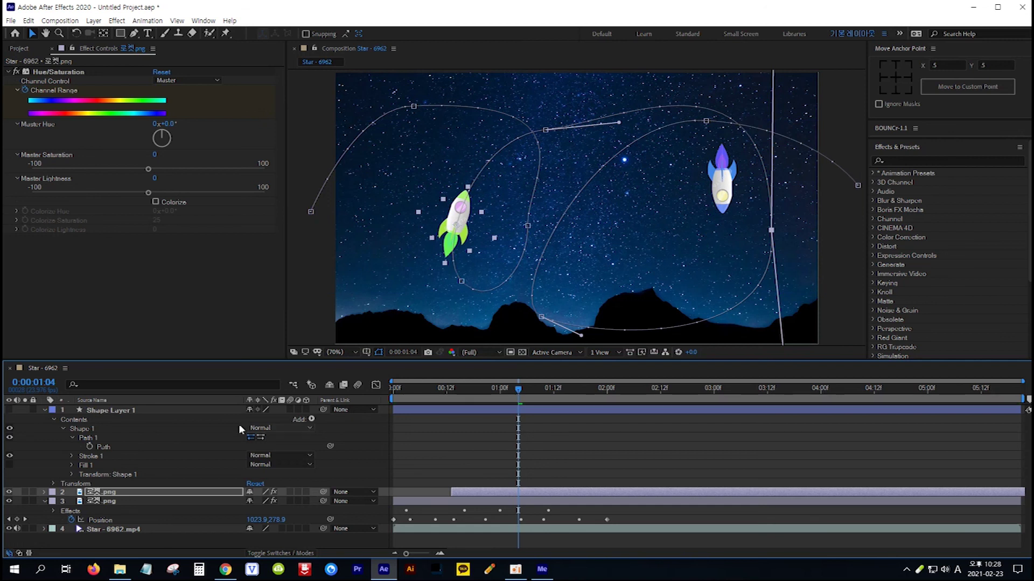